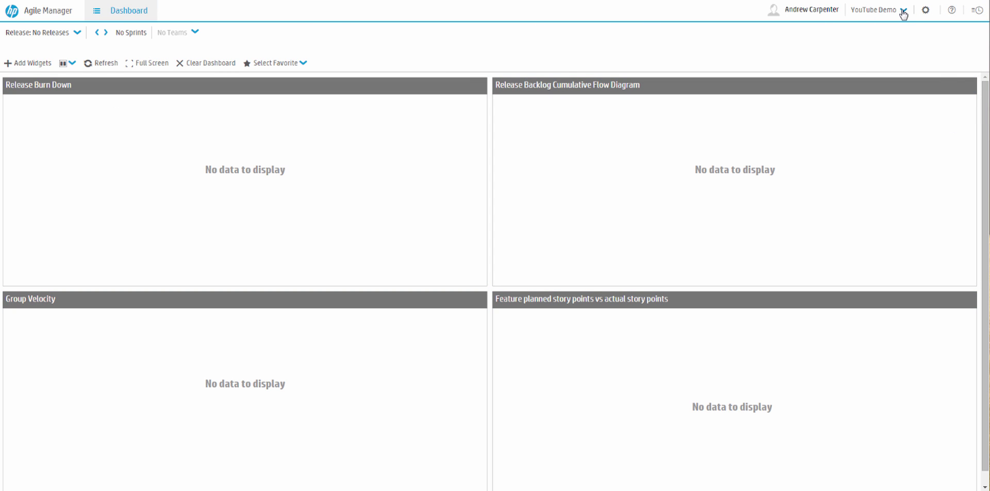
Check the list of available workspaces and open the site-level configuration with its workspace overview
{"action": "left_click", "coordinate": [901, 10]}
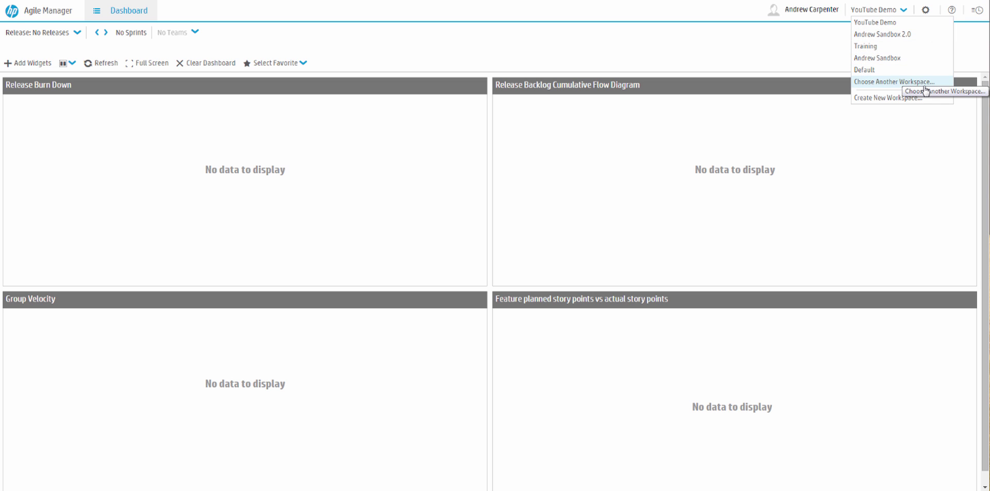
{"action": "left_click", "coordinate": [883, 24]}
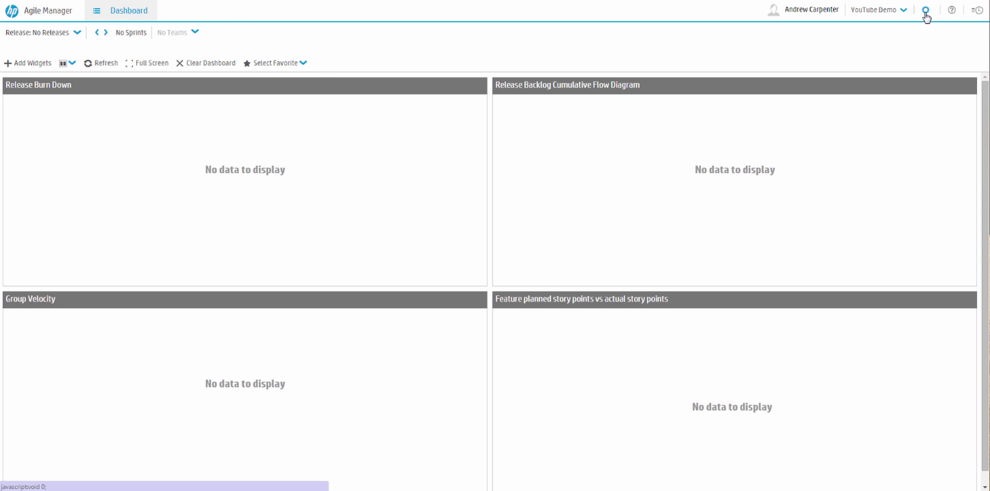
{"action": "left_click", "coordinate": [926, 10]}
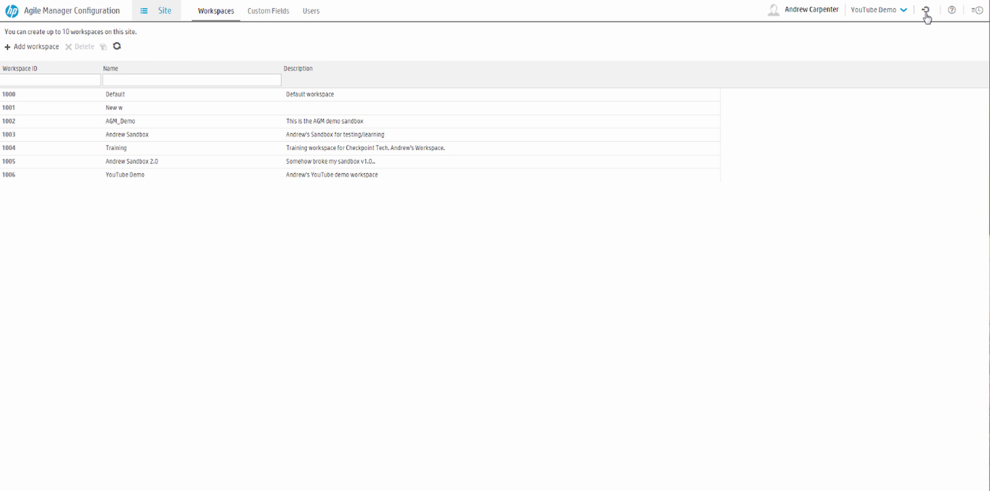
{"action": "left_click", "coordinate": [145, 11]}
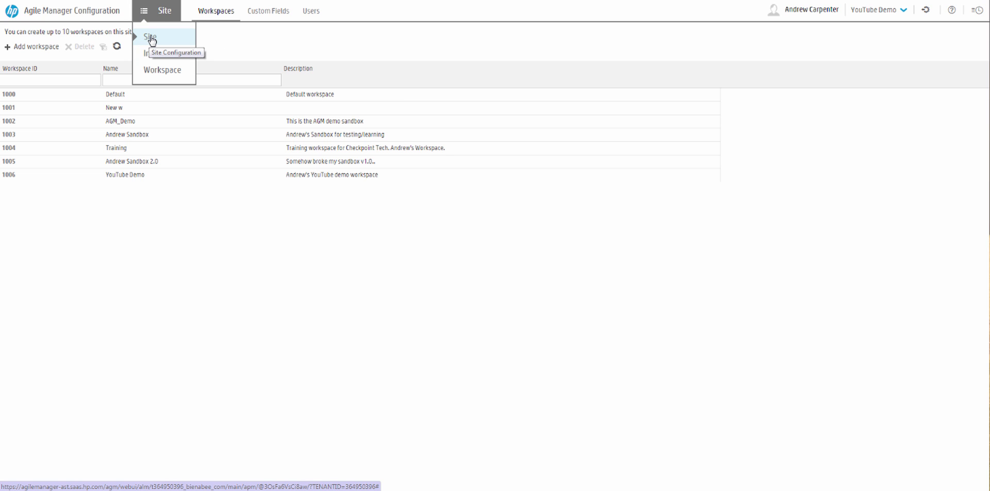
{"action": "left_click", "coordinate": [151, 40]}
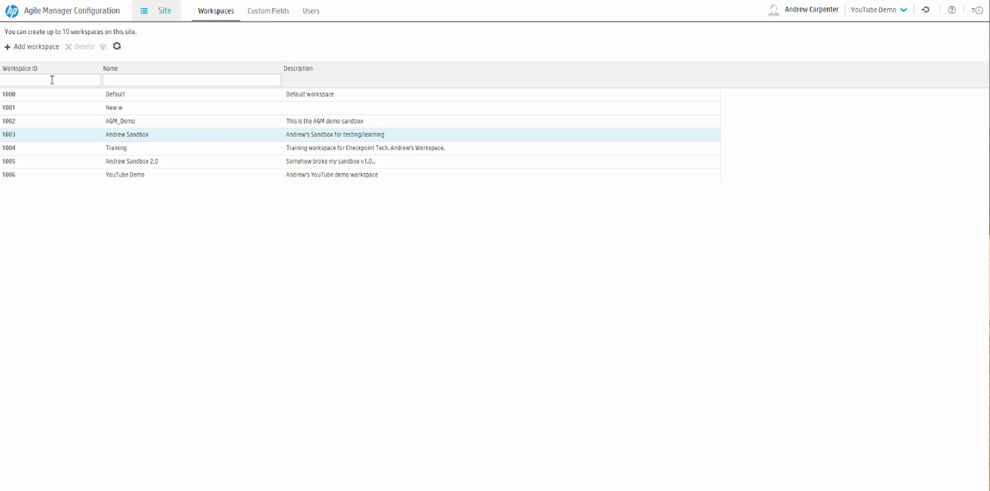
View the form for adding a new workspace, close it without saving, and select the YouTube Demo workspace
{"action": "left_click", "coordinate": [24, 47]}
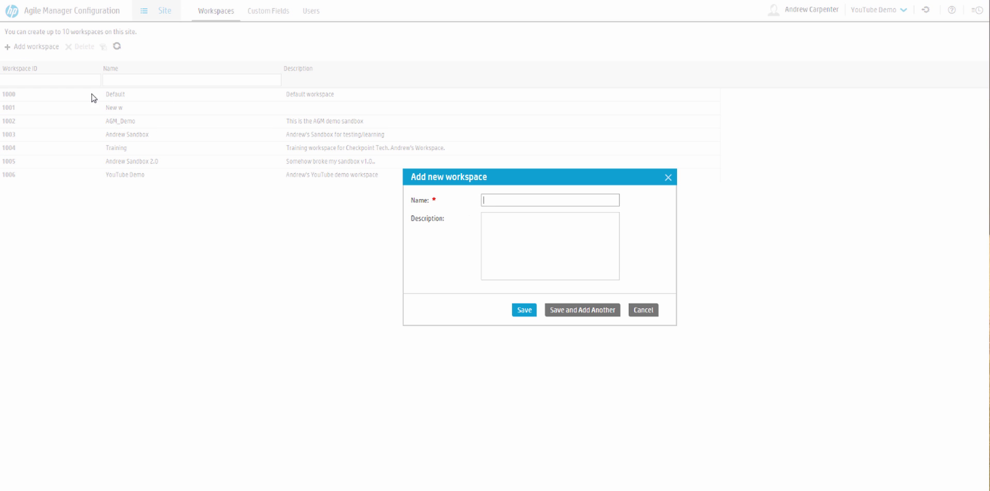
{"action": "left_click", "coordinate": [643, 311]}
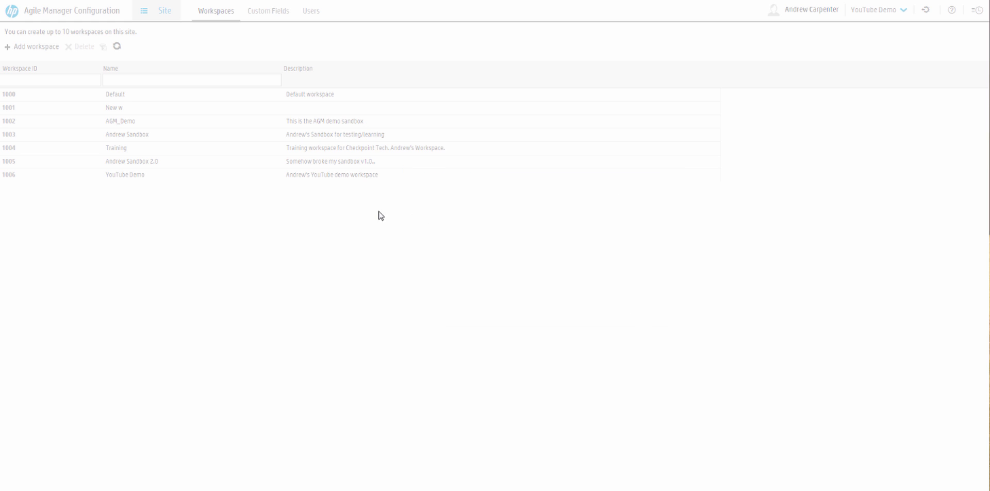
{"action": "left_click", "coordinate": [120, 178]}
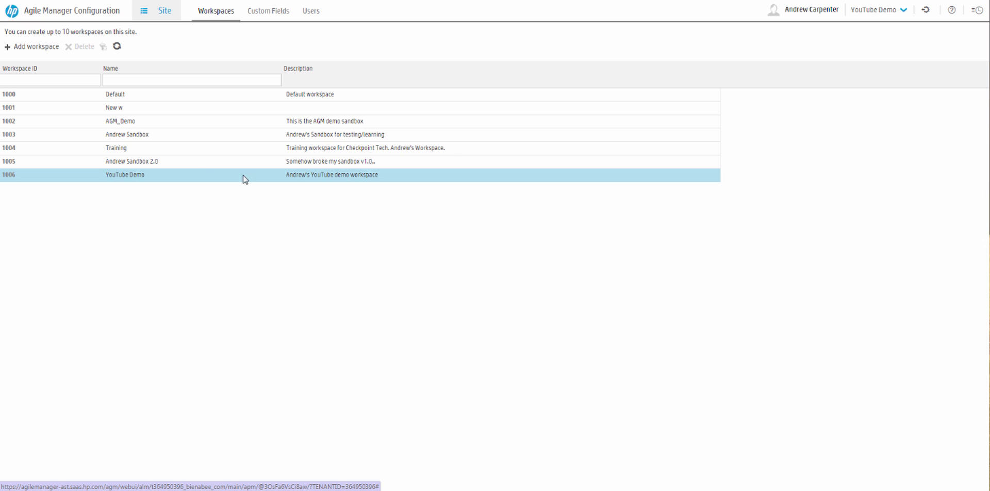
View the site's custom fields and which item types a new field can apply to, without adding one
{"action": "left_click", "coordinate": [269, 11]}
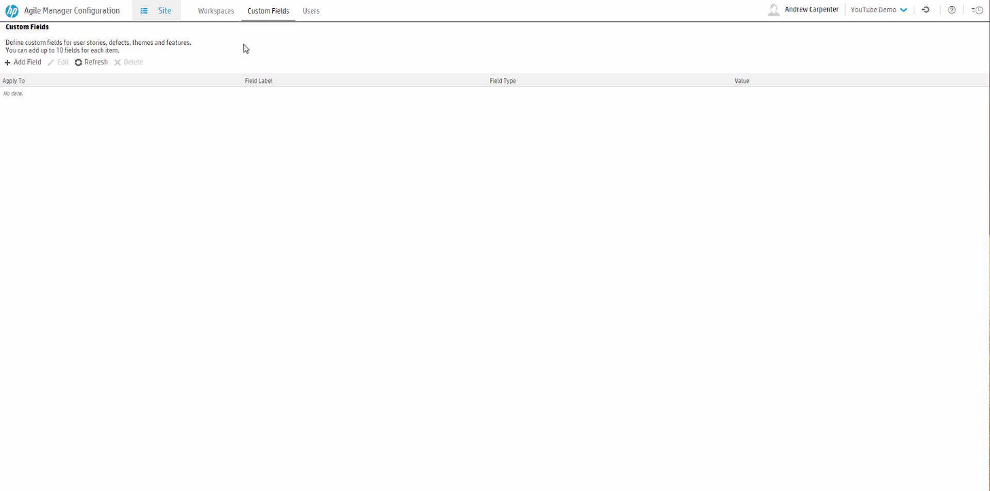
{"action": "left_click", "coordinate": [19, 62]}
{"action": "left_click", "coordinate": [574, 223]}
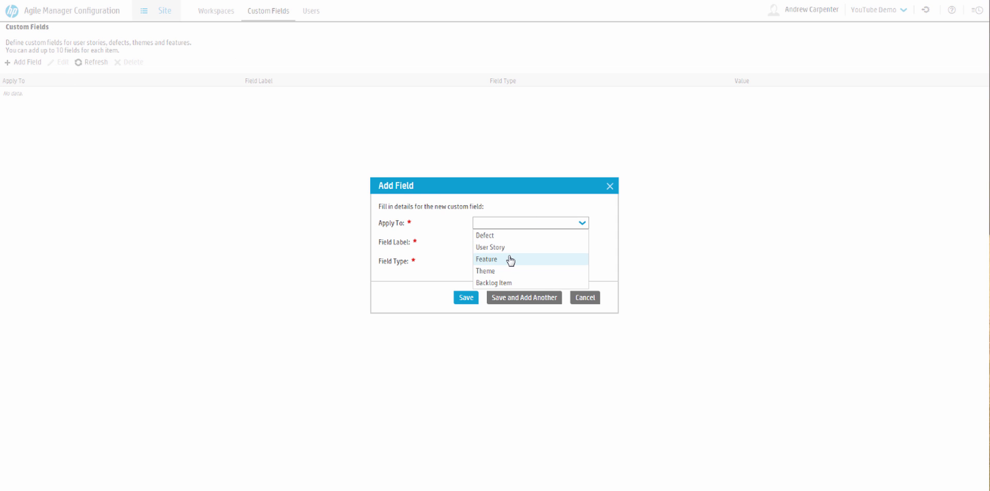
{"action": "left_click", "coordinate": [584, 298]}
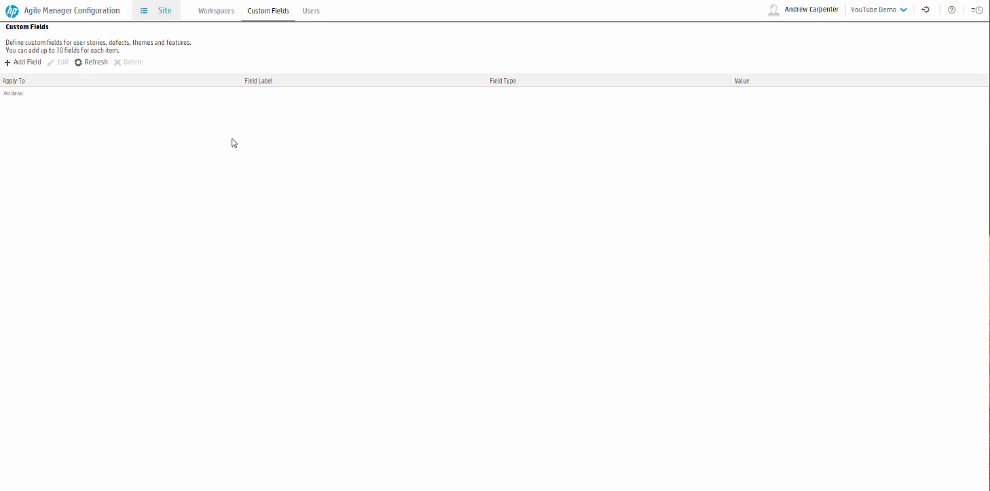
Examine the workspace assignments of the first listed site user without changing them
{"action": "left_click", "coordinate": [310, 10]}
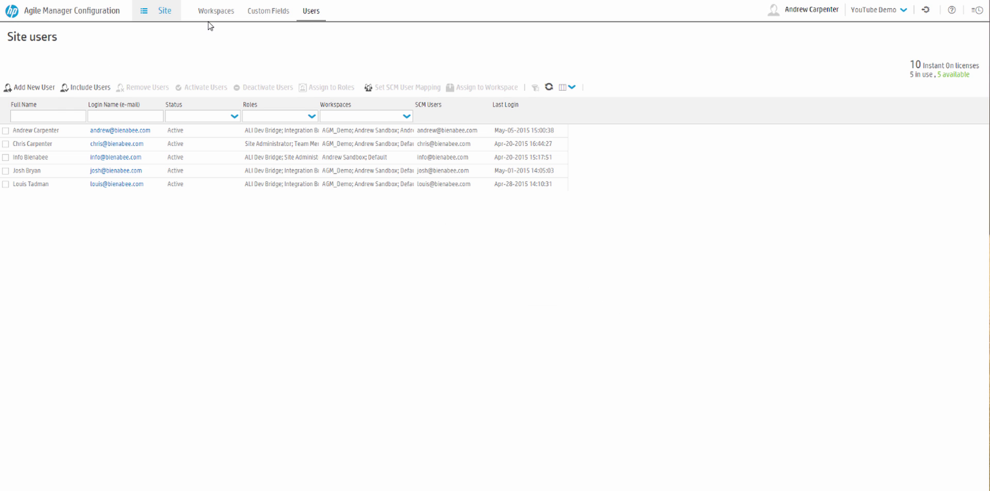
{"action": "left_click", "coordinate": [37, 132]}
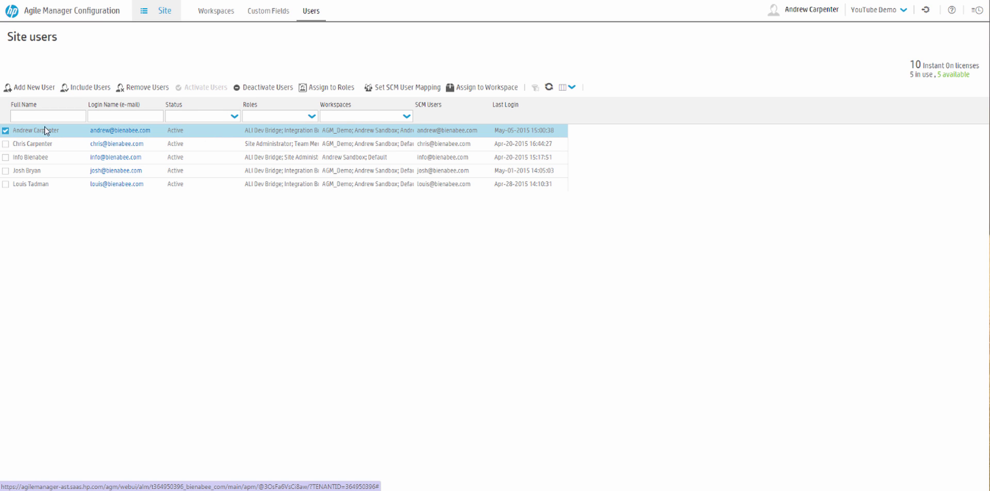
{"action": "mouse_move", "coordinate": [388, 133]}
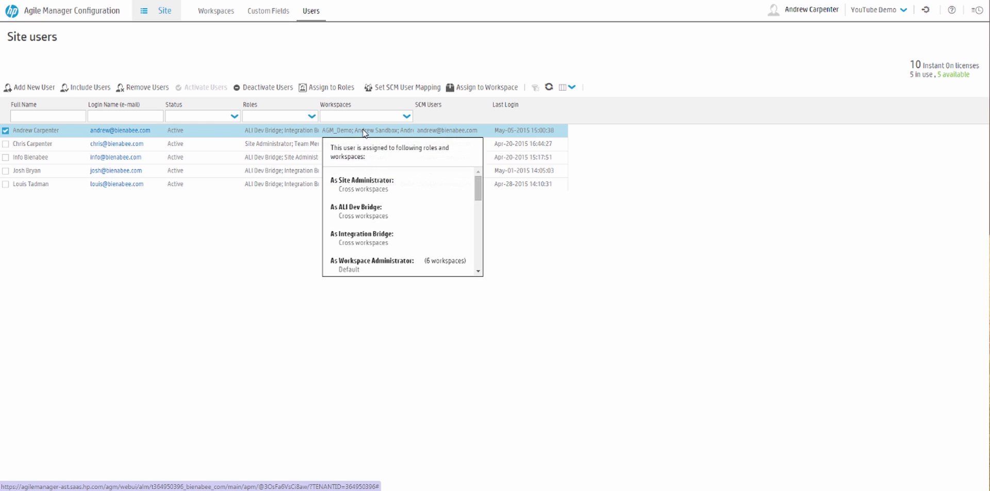
{"action": "mouse_move", "coordinate": [355, 134]}
{"action": "left_click", "coordinate": [362, 134]}
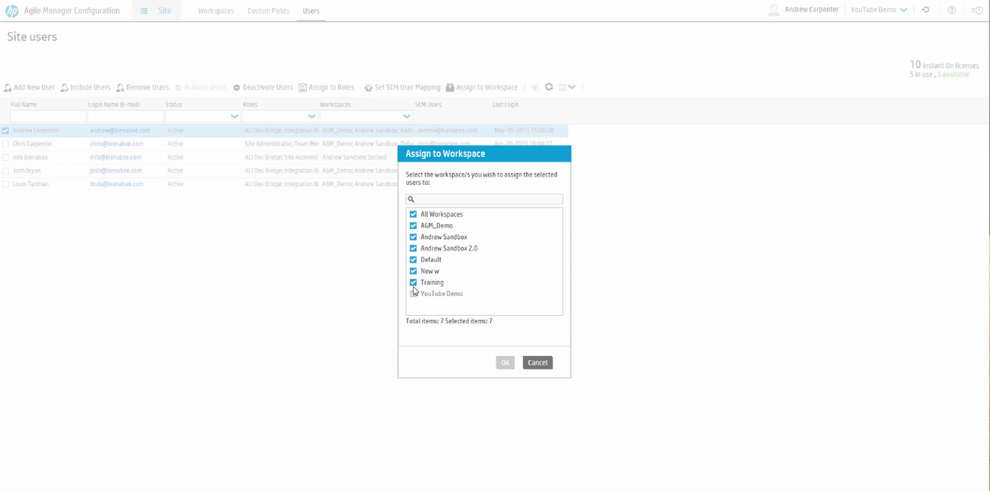
{"action": "left_click", "coordinate": [534, 367]}
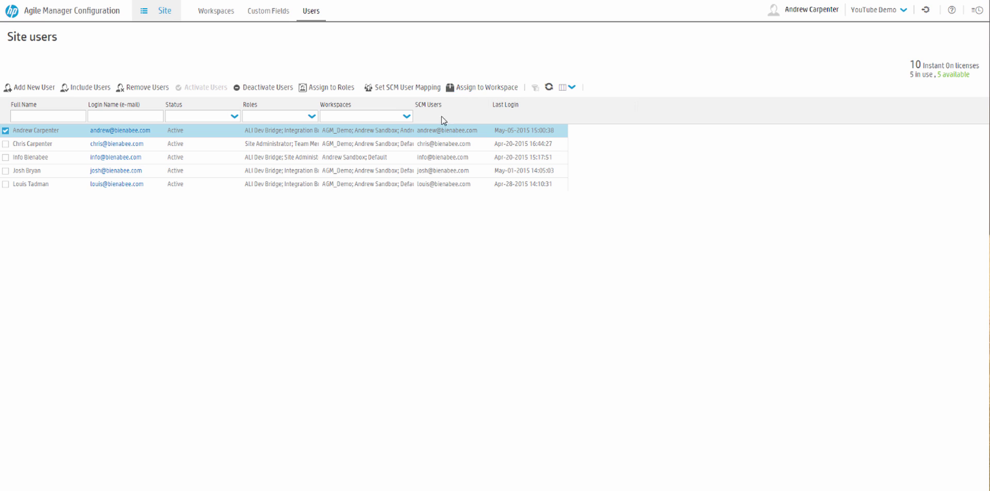
{"action": "mouse_move", "coordinate": [367, 130]}
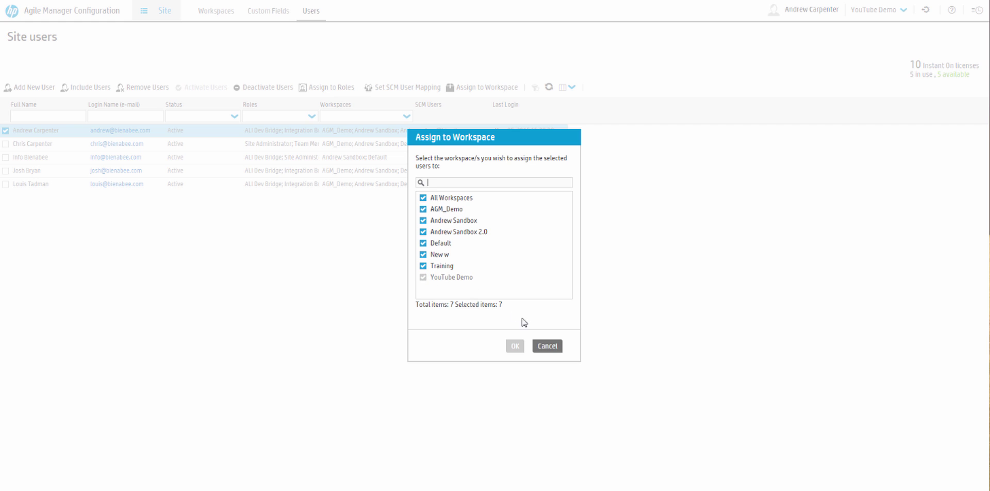
{"action": "left_click", "coordinate": [546, 347]}
Review the first listed user's roles in the YouTube Demo workspace and accept them as they are
{"action": "mouse_move", "coordinate": [267, 132]}
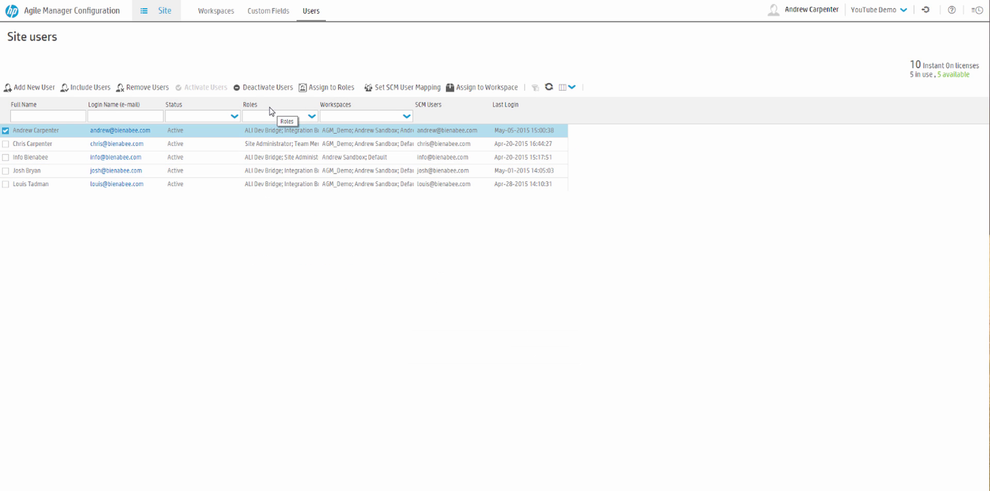
{"action": "left_click", "coordinate": [285, 134]}
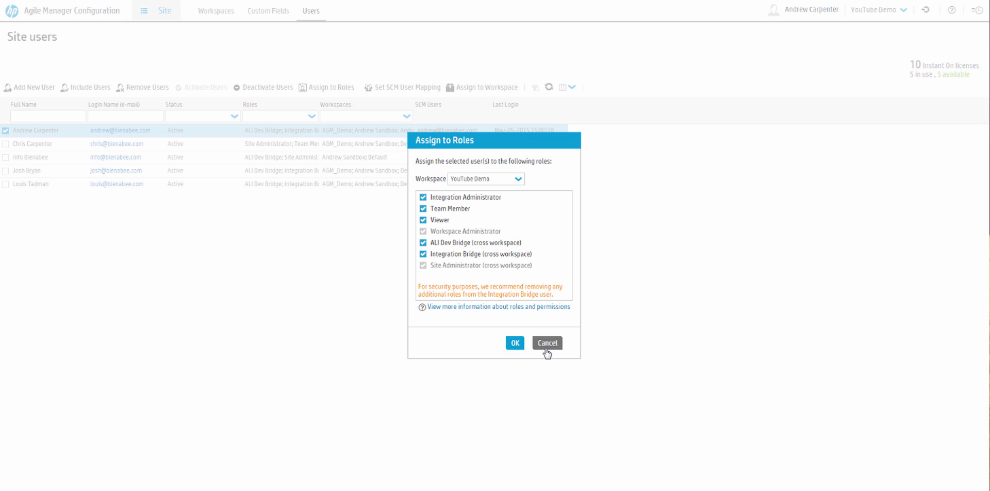
{"action": "left_click", "coordinate": [515, 342]}
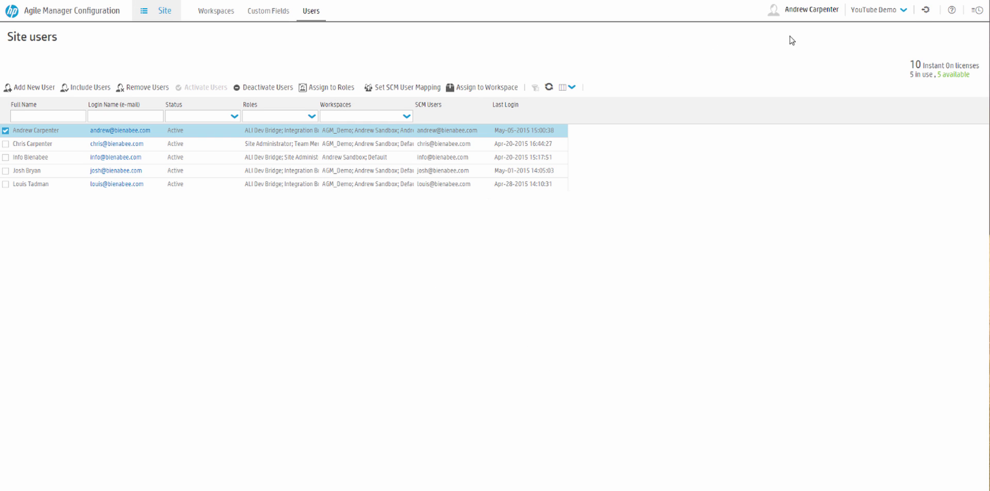
Leave the configuration area and open the Themes page of the Product Backlog
{"action": "left_click", "coordinate": [926, 11]}
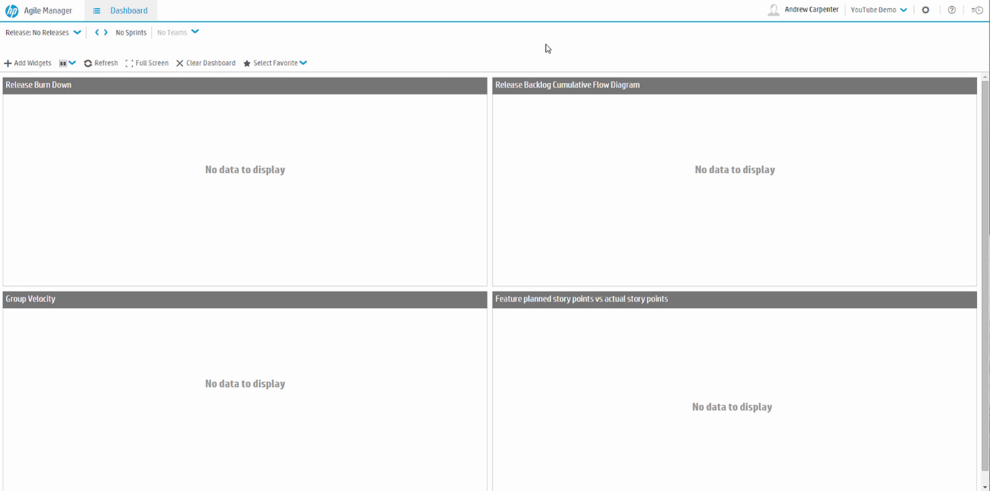
{"action": "left_click", "coordinate": [98, 12]}
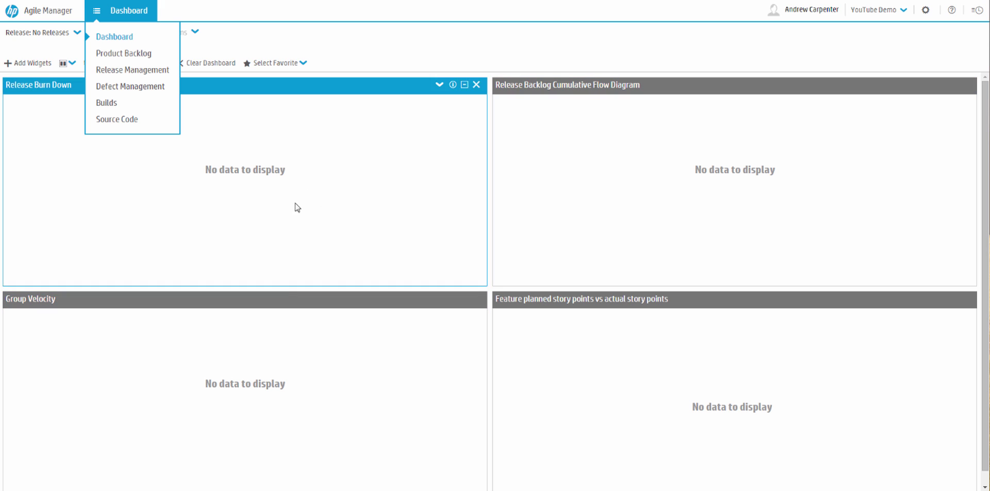
{"action": "left_click", "coordinate": [130, 54]}
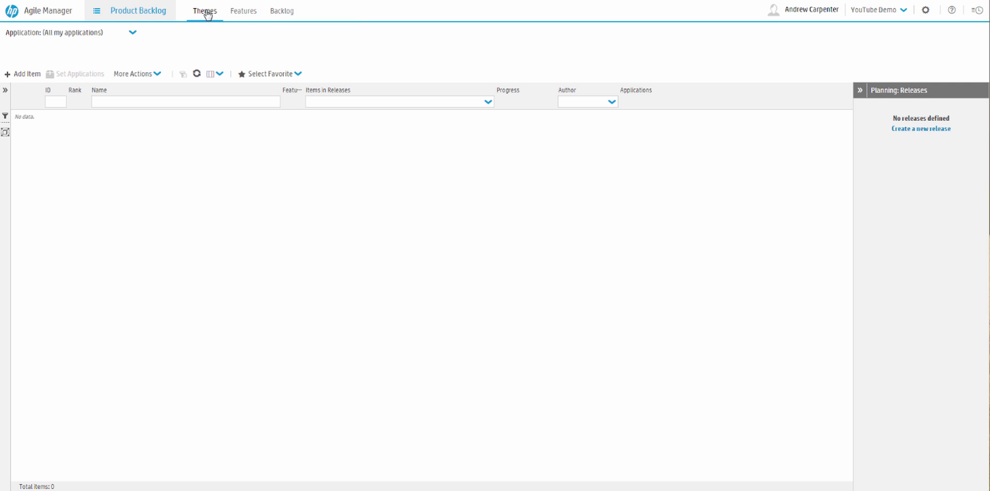
{"action": "left_click", "coordinate": [134, 15]}
{"action": "left_click", "coordinate": [289, 11]}
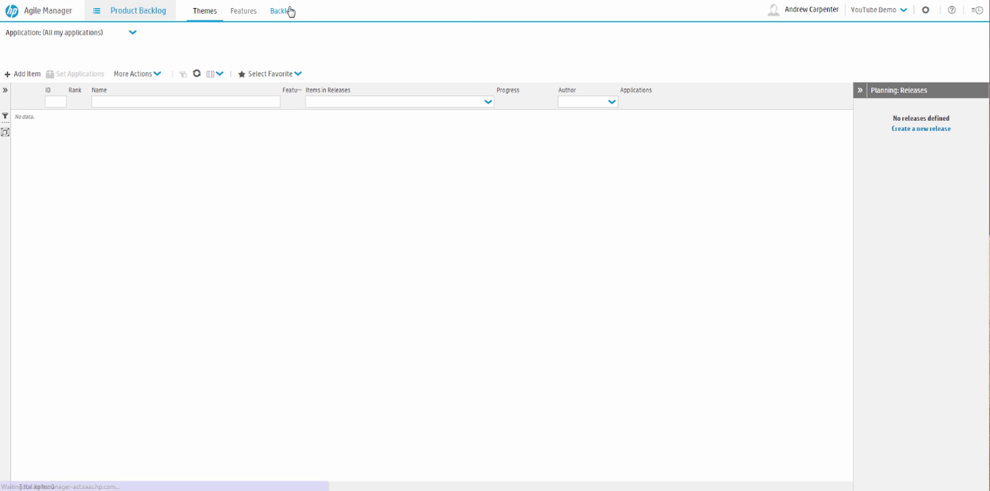
{"action": "left_click", "coordinate": [212, 15]}
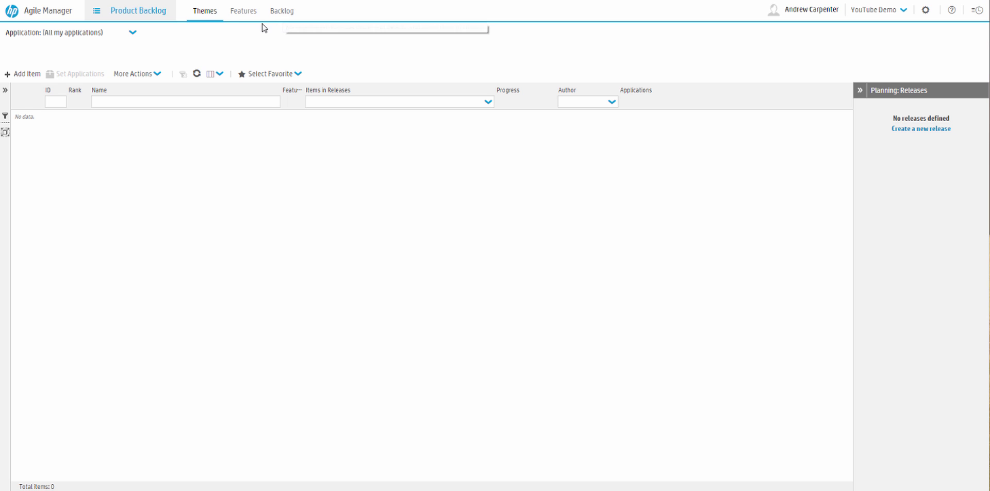
Add a Theme item named Sports to the product backlog without assigning an application
{"action": "left_click", "coordinate": [27, 74]}
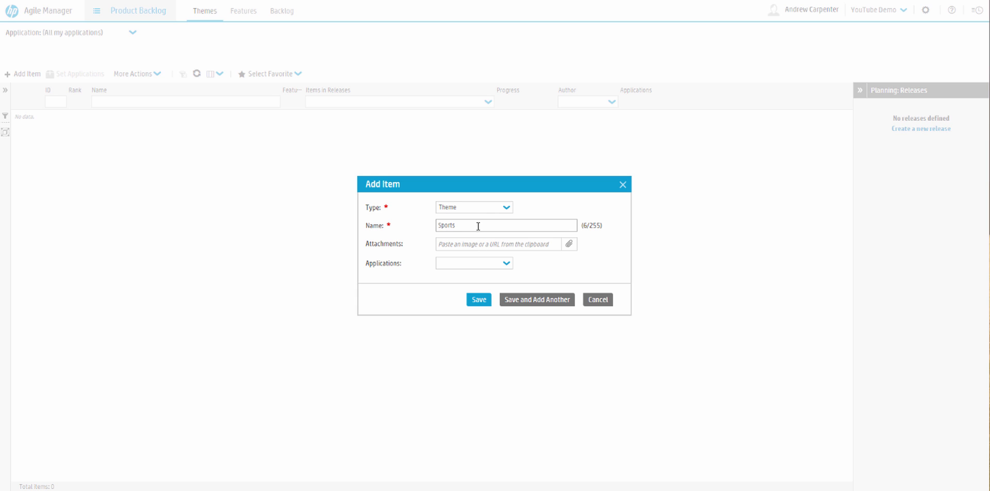
{"action": "left_click", "coordinate": [506, 263]}
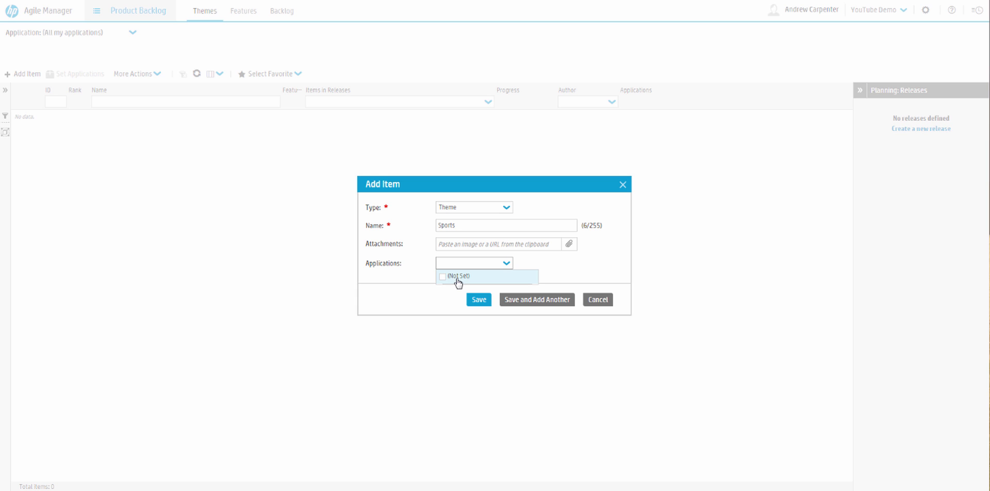
{"action": "left_click", "coordinate": [507, 264]}
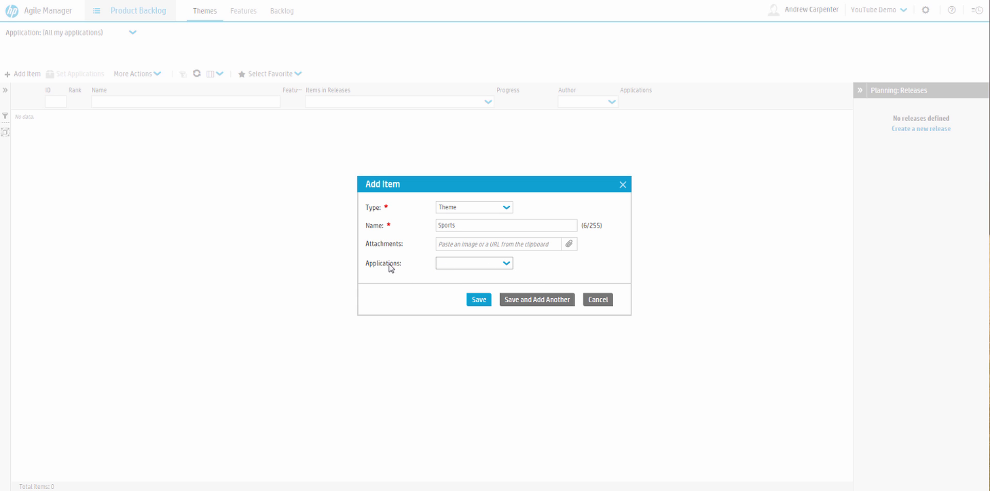
{"action": "left_click", "coordinate": [476, 299]}
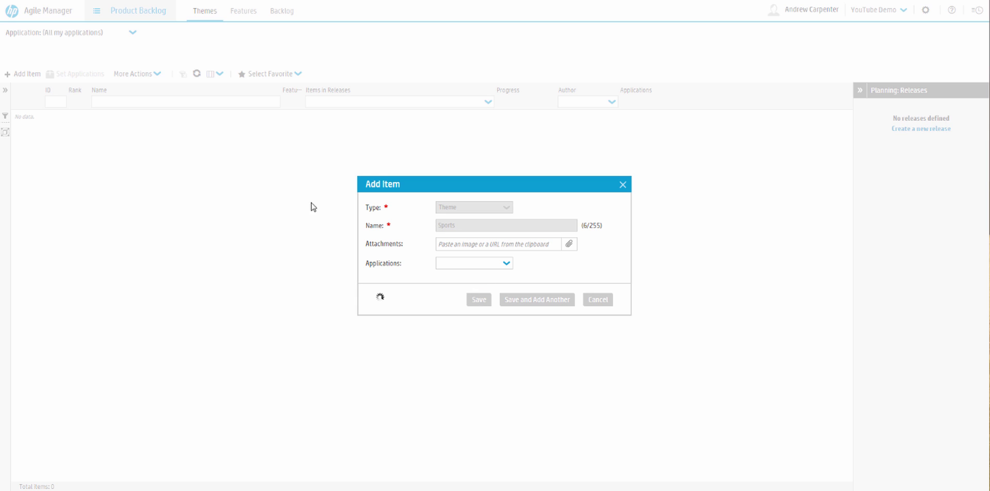
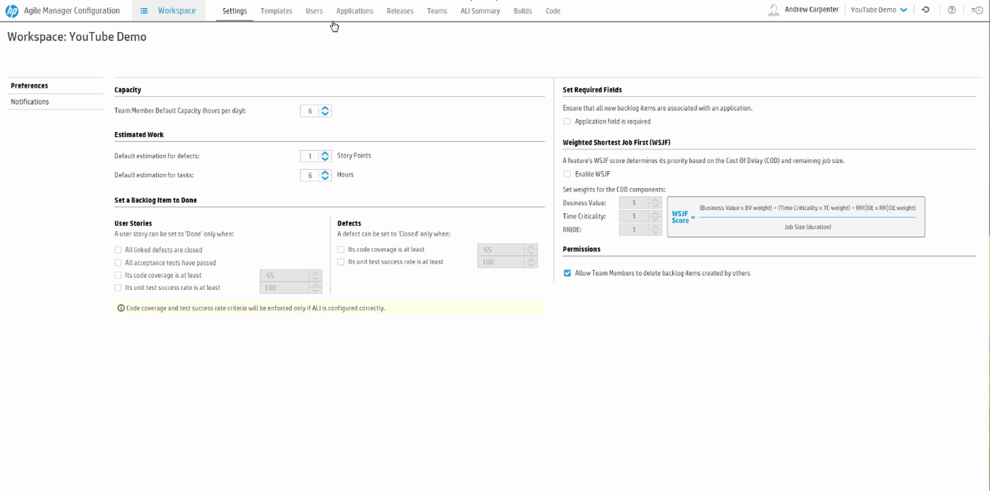
Add an application named Online Retail Website to the YouTube Demo workspace, leaving its description empty
{"action": "left_click", "coordinate": [354, 11]}
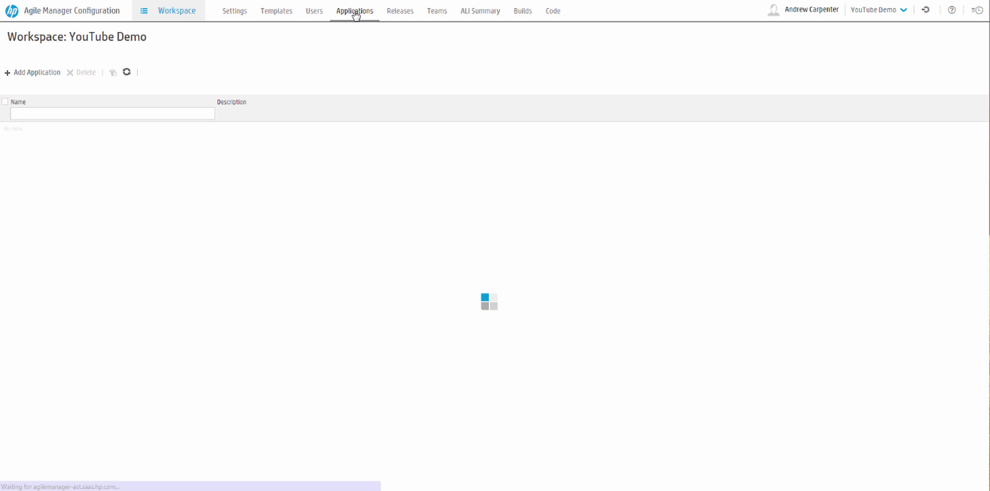
{"action": "left_click", "coordinate": [32, 75]}
{"action": "left_click", "coordinate": [509, 199]}
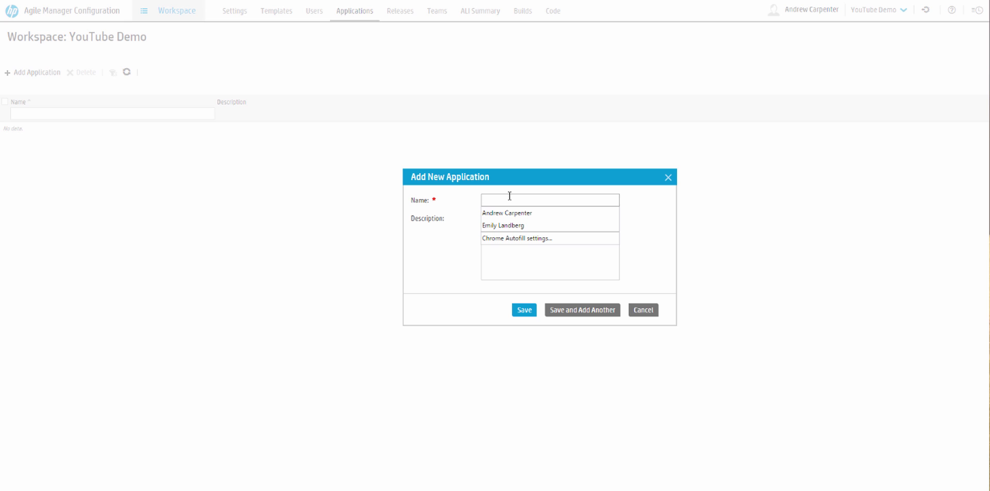
{"action": "type", "text": "Online Retail Website"}
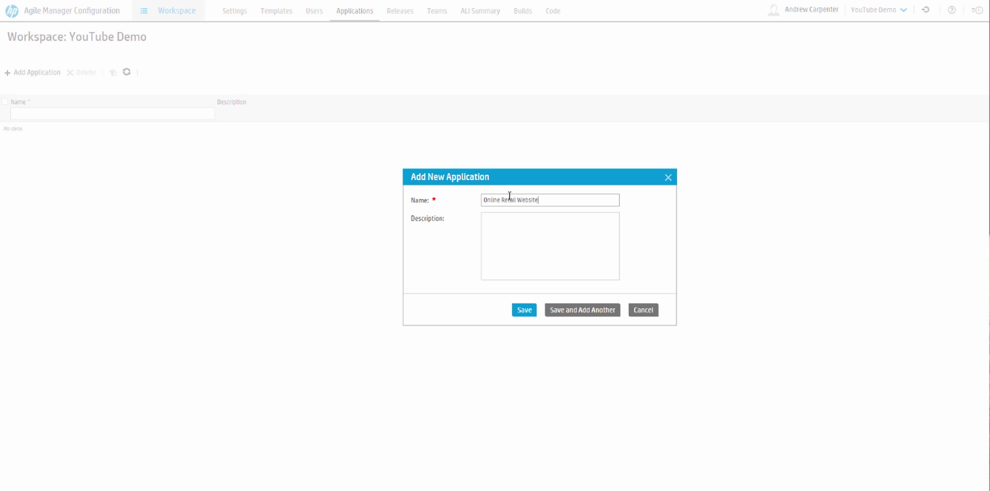
{"action": "left_click", "coordinate": [548, 225]}
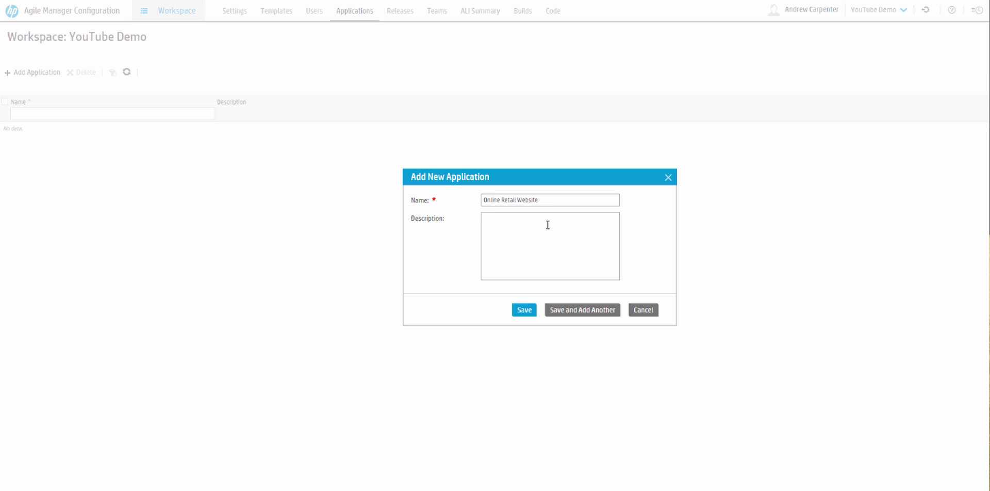
{"action": "left_click", "coordinate": [434, 234]}
{"action": "left_click", "coordinate": [524, 310]}
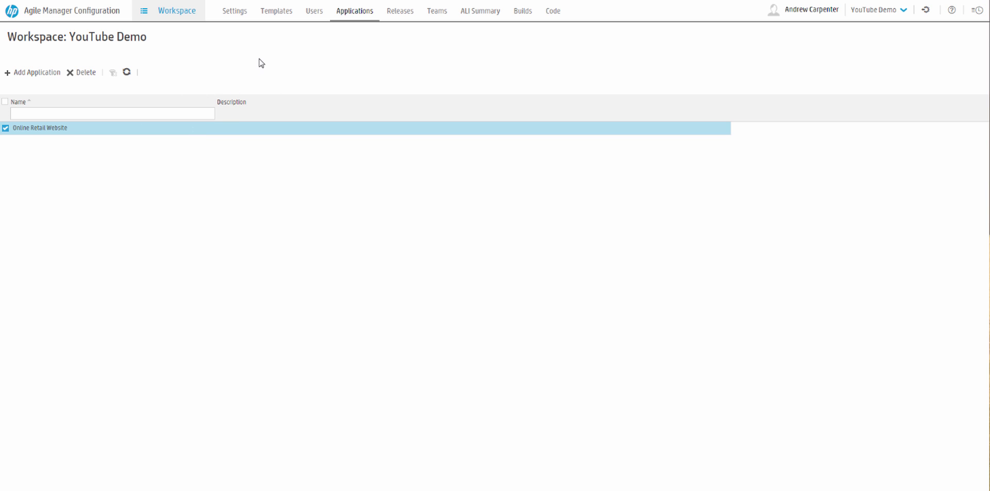
Leave the workspace configuration for the product backlog's Themes page and check the choices of the Application filter
{"action": "left_click", "coordinate": [927, 15]}
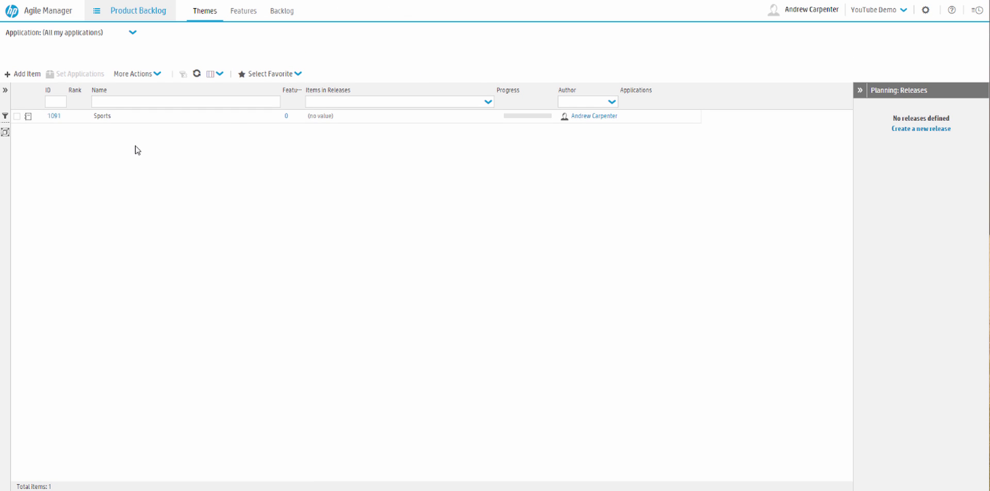
{"action": "left_click", "coordinate": [45, 32]}
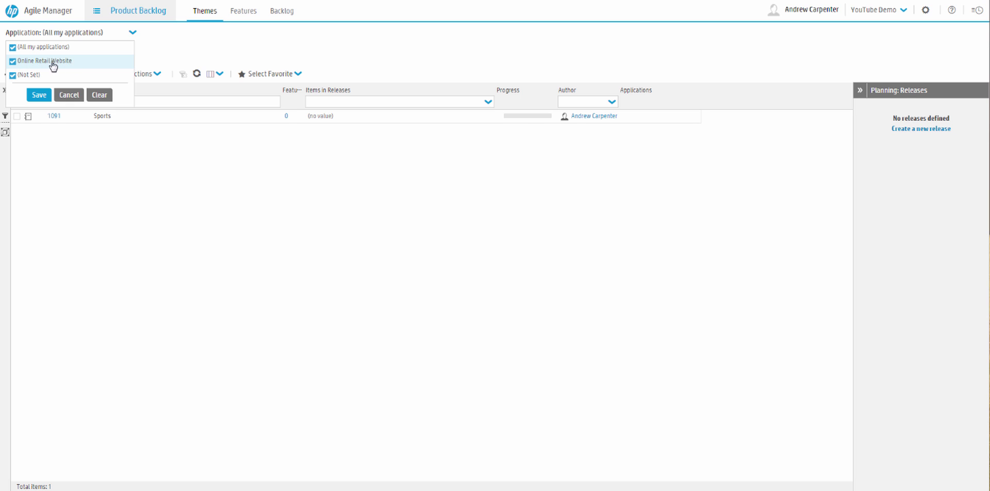
{"action": "left_click", "coordinate": [209, 46]}
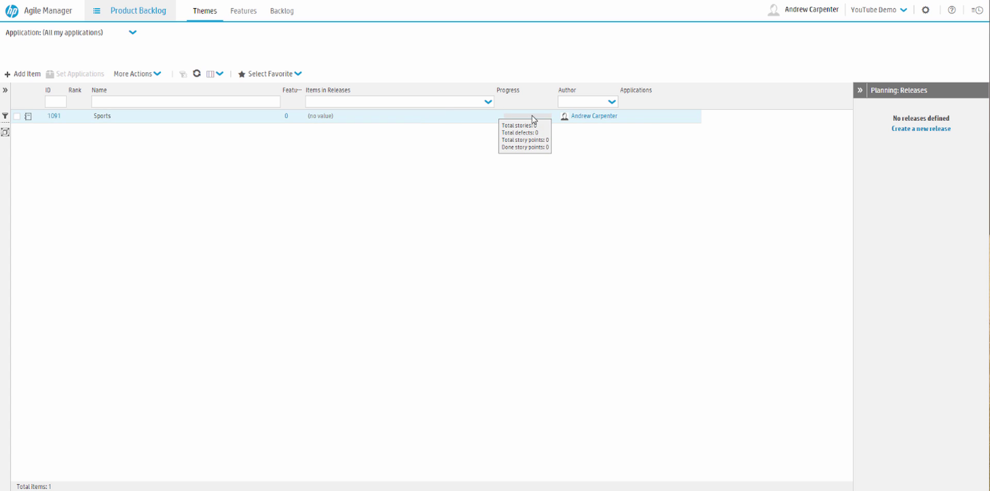
Assign the Online Retail Website application to the Sports theme, and go to the backlog's Features page
{"action": "left_click", "coordinate": [649, 121]}
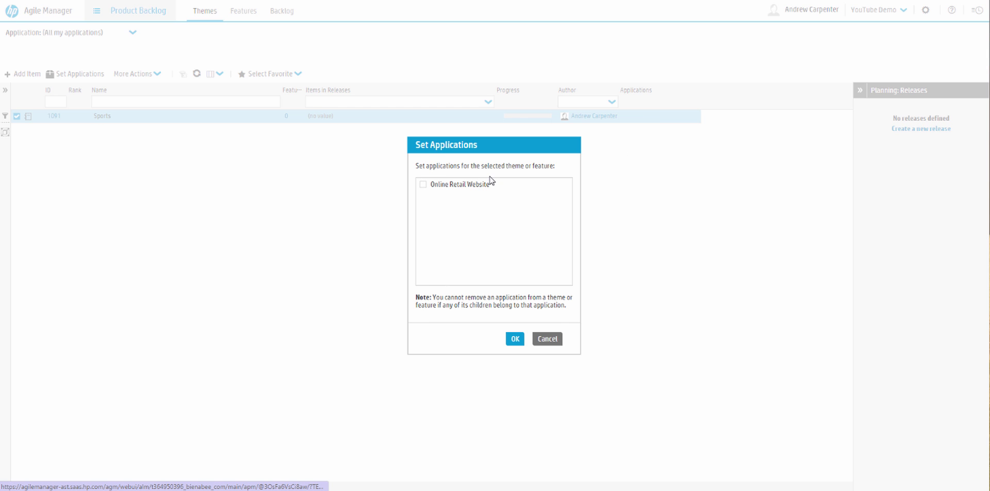
{"action": "left_click", "coordinate": [423, 184]}
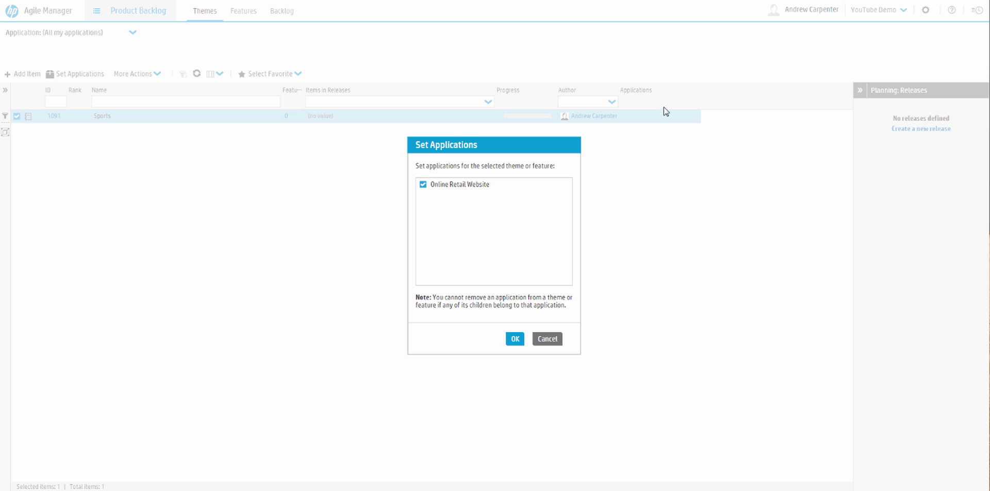
{"action": "left_click", "coordinate": [514, 338]}
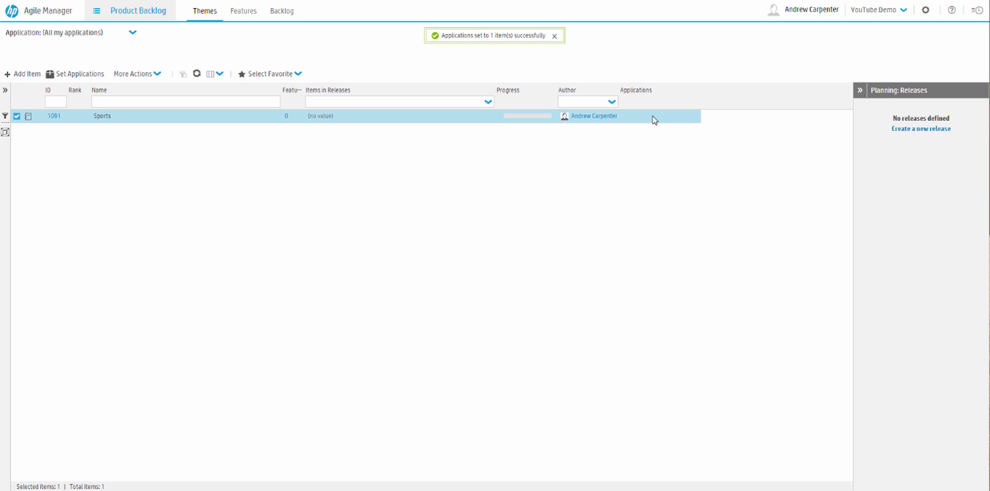
{"action": "left_click", "coordinate": [547, 339]}
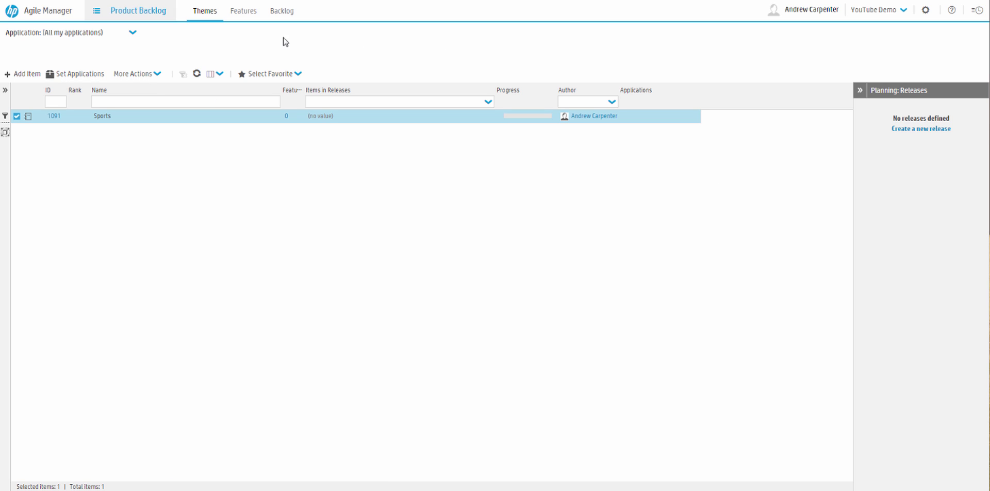
{"action": "left_click", "coordinate": [242, 14]}
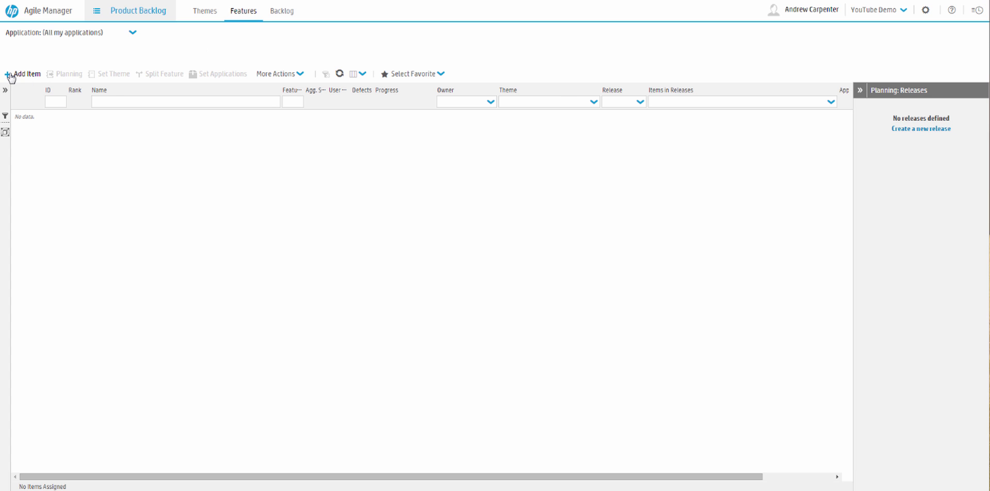
{"action": "left_click", "coordinate": [26, 76]}
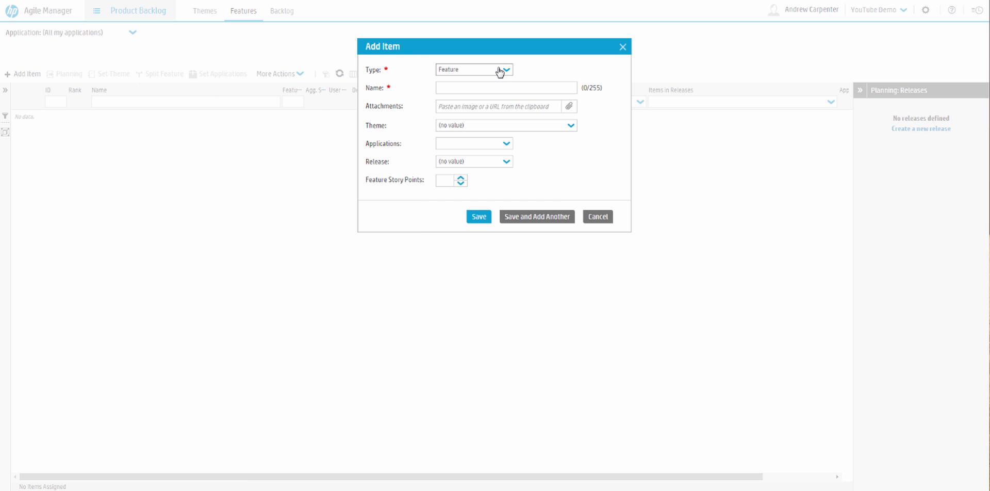
{"action": "left_click", "coordinate": [504, 71]}
{"action": "left_click", "coordinate": [504, 71]}
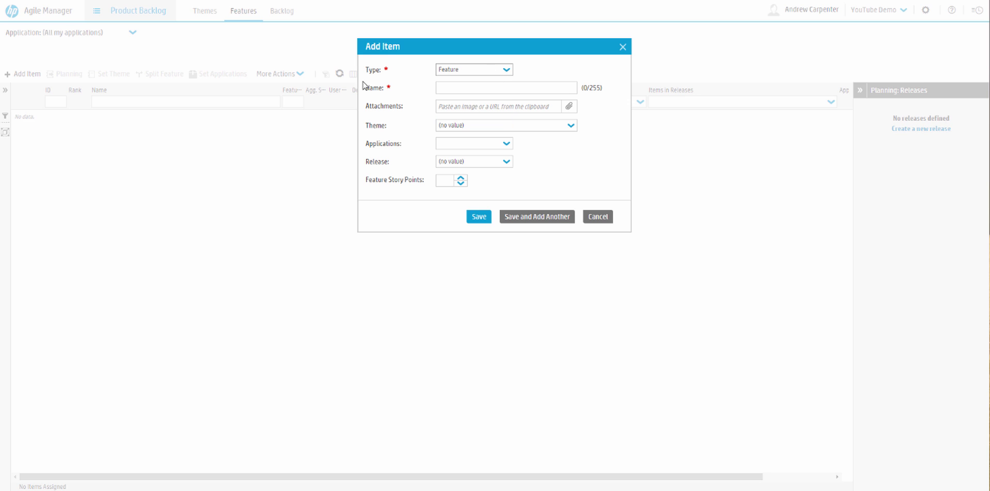
{"action": "left_click", "coordinate": [582, 214]}
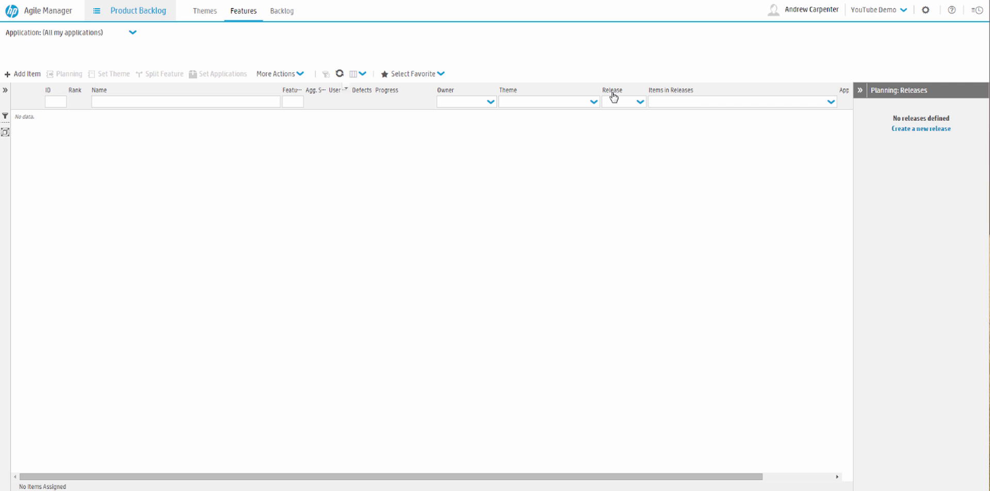
Start a new backlog item of type Feature and name it Baseball
{"action": "left_click", "coordinate": [23, 75]}
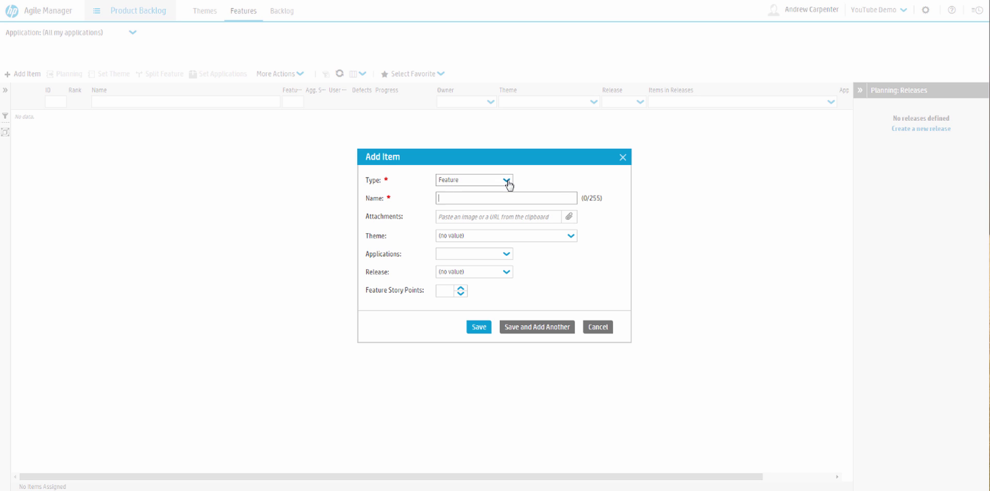
{"action": "left_click", "coordinate": [507, 181]}
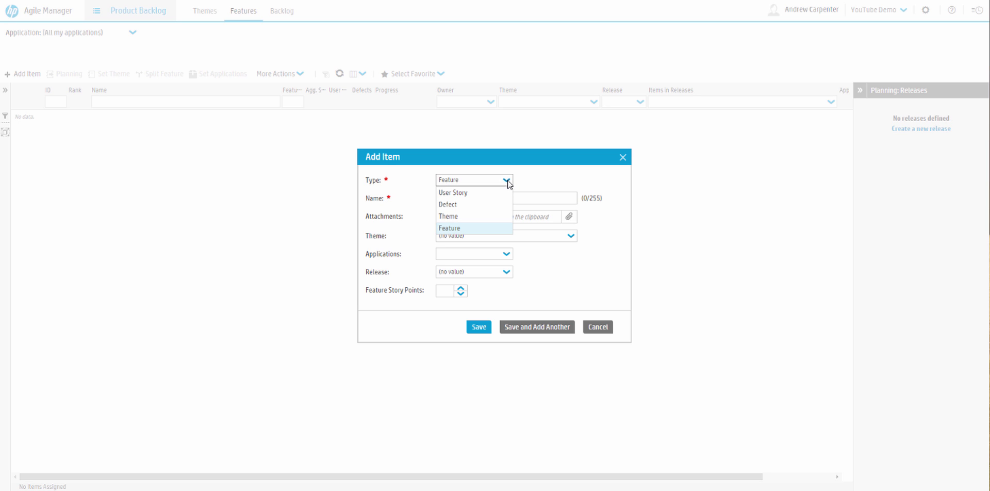
{"action": "left_click", "coordinate": [462, 228]}
{"action": "left_click", "coordinate": [468, 197]}
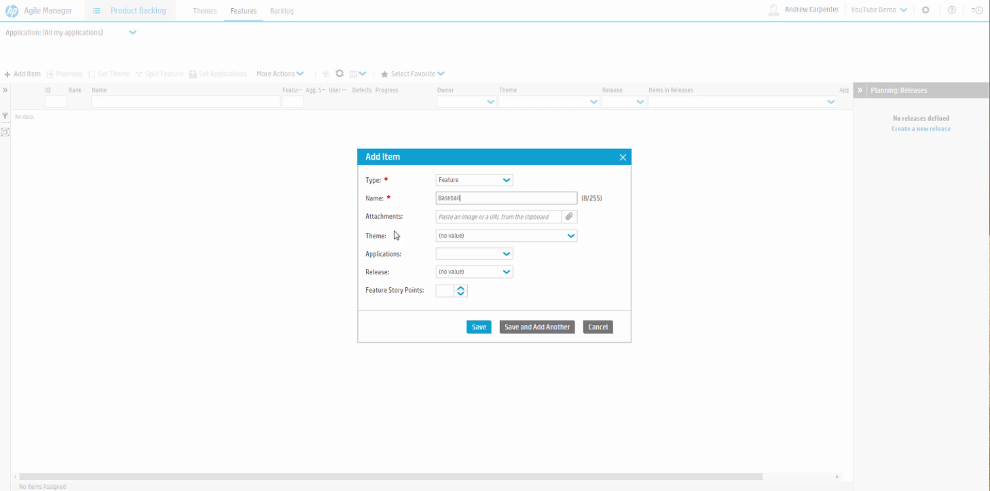
Link the Baseball feature to the Sports theme and the Online Retail Website application
{"action": "left_click", "coordinate": [571, 235]}
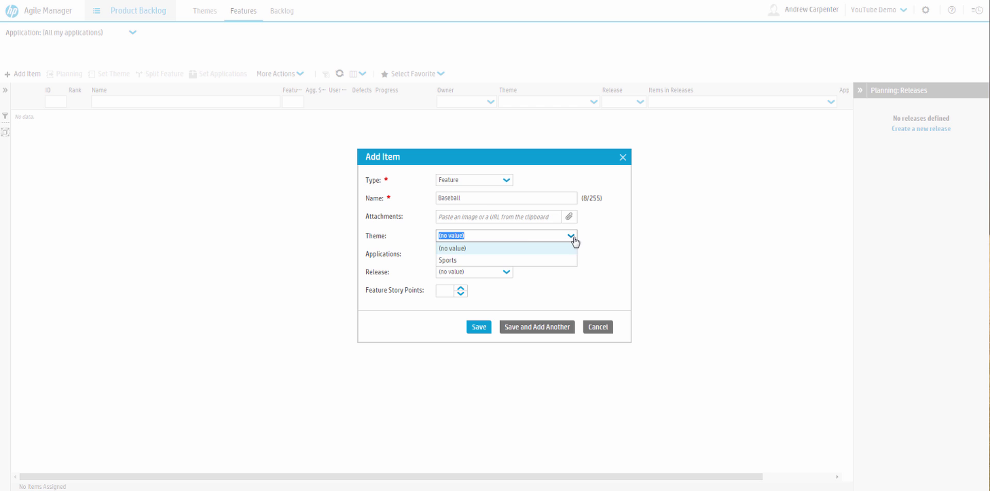
{"action": "left_click", "coordinate": [454, 260]}
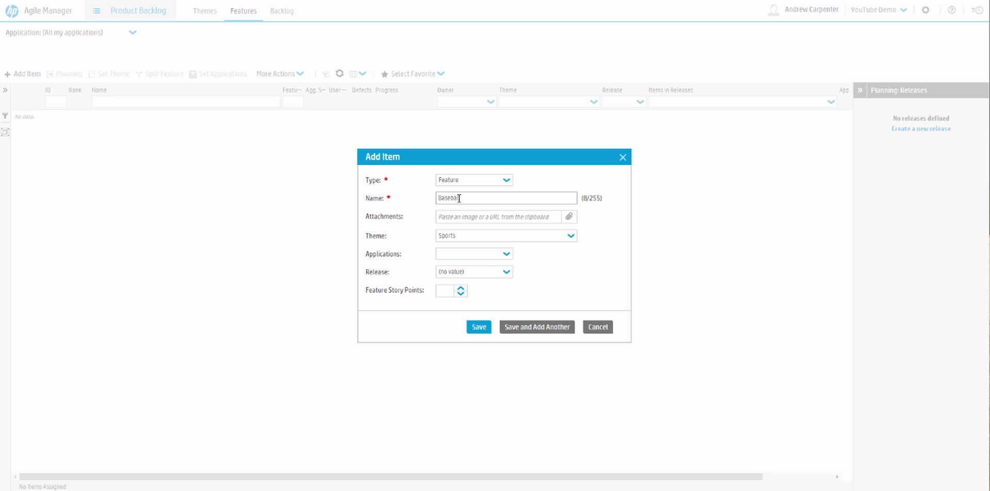
{"action": "left_click", "coordinate": [505, 255]}
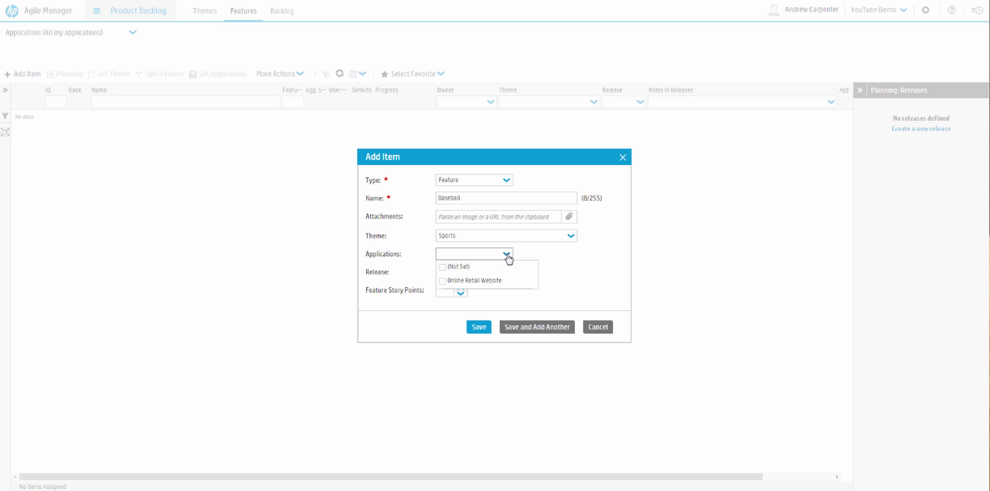
{"action": "left_click", "coordinate": [443, 282]}
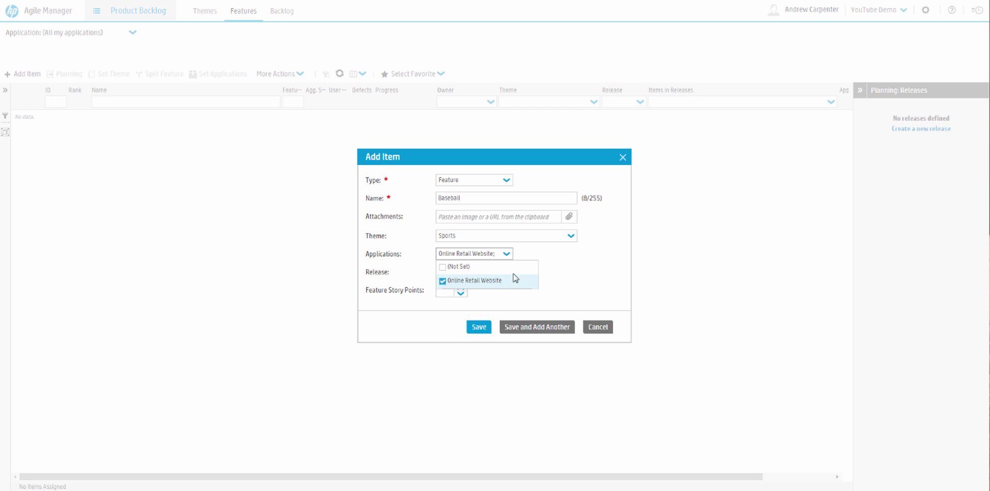
{"action": "left_click", "coordinate": [567, 264]}
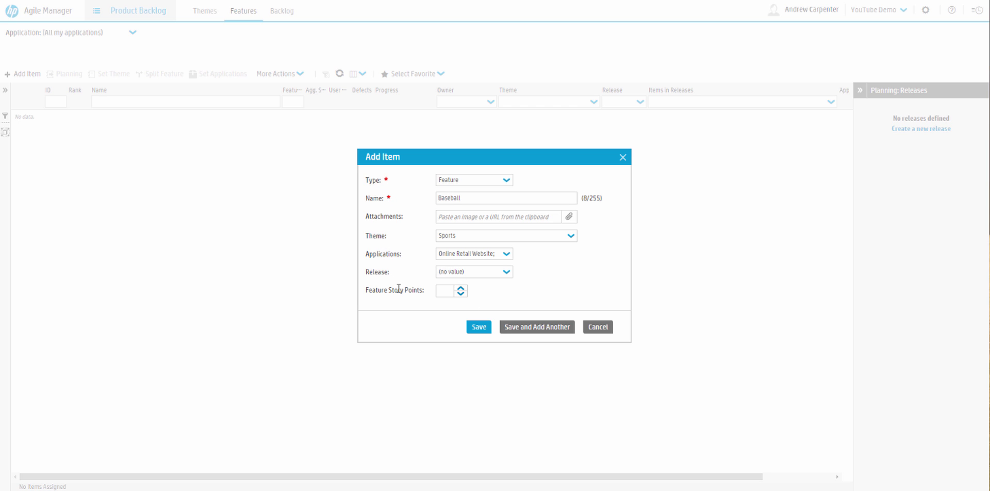
Leave the feature's release unset, set its feature story points to 5, and save the item
{"action": "left_click", "coordinate": [508, 273]}
{"action": "left_click", "coordinate": [503, 285]}
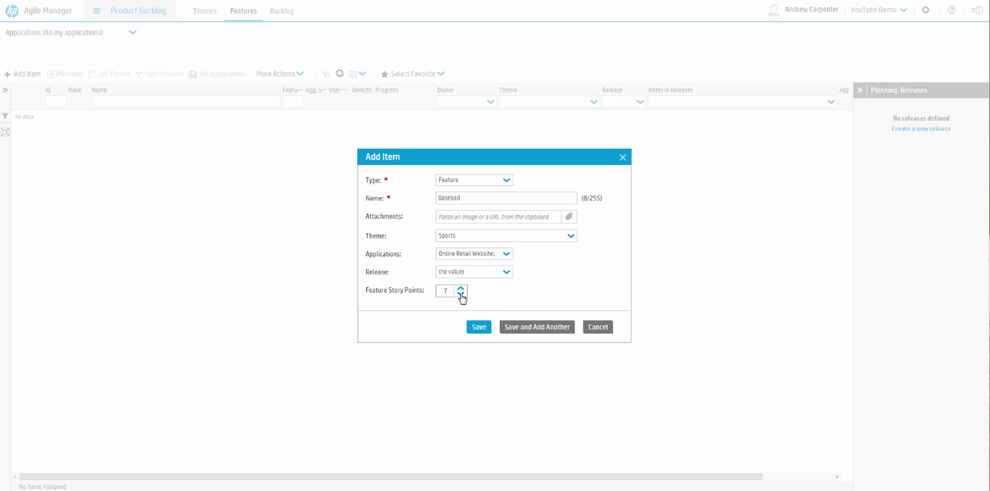
{"action": "double_click", "coordinate": [460, 293]}
{"action": "left_click", "coordinate": [480, 326]}
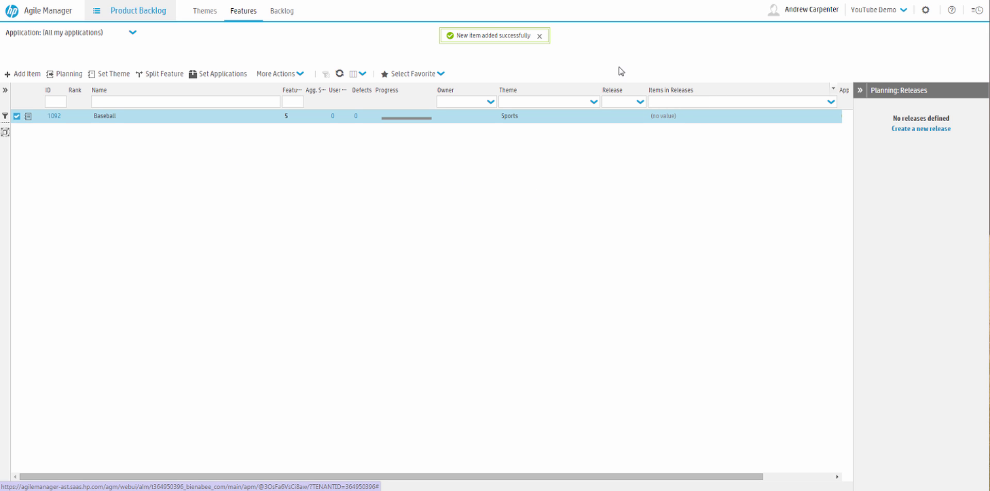
Return to the configuration area and open the Releases page of the YouTube Demo workspace
{"action": "left_click", "coordinate": [925, 11]}
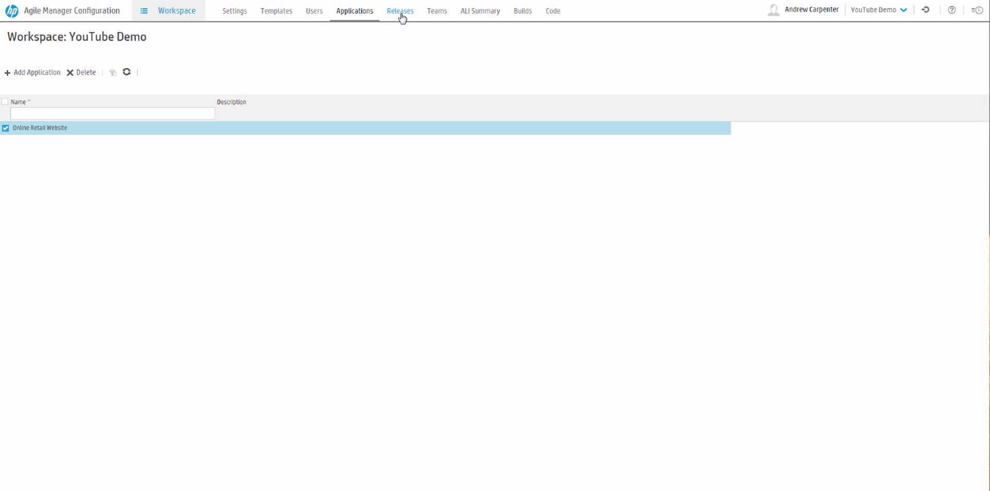
{"action": "left_click", "coordinate": [153, 14]}
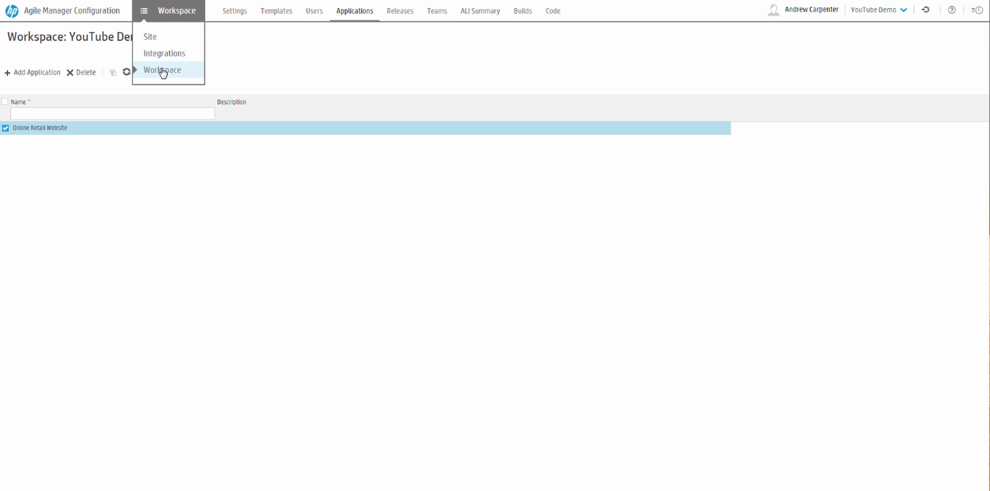
{"action": "left_click", "coordinate": [157, 14]}
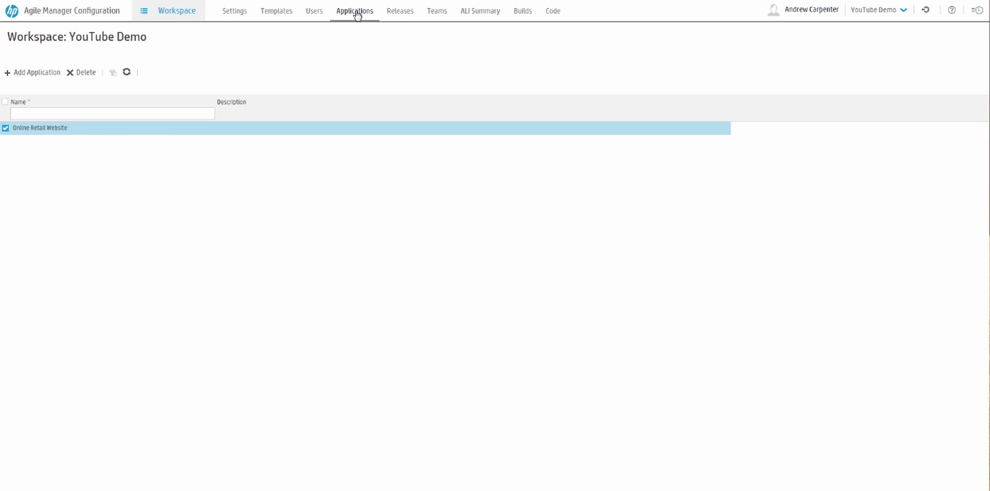
{"action": "left_click", "coordinate": [401, 14]}
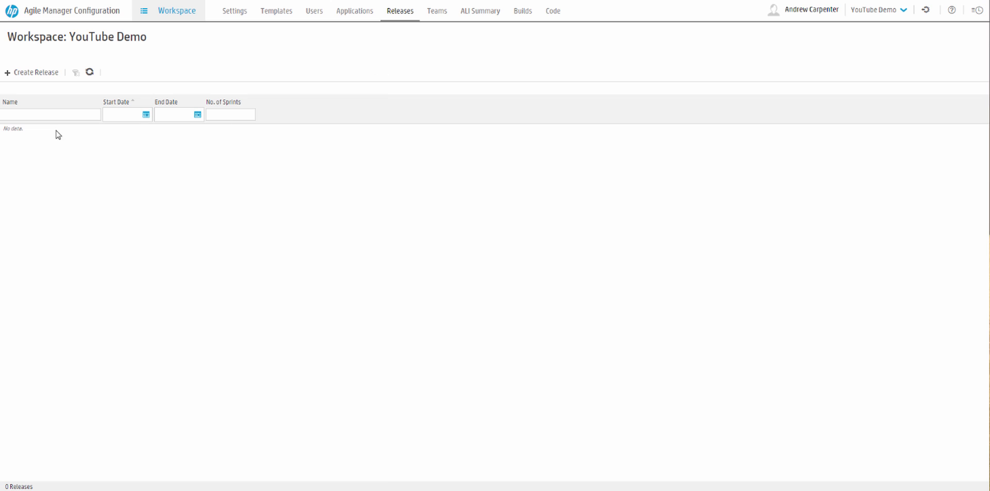
Start a new release named Website Release v1.0 with an empty description
{"action": "left_click", "coordinate": [26, 76]}
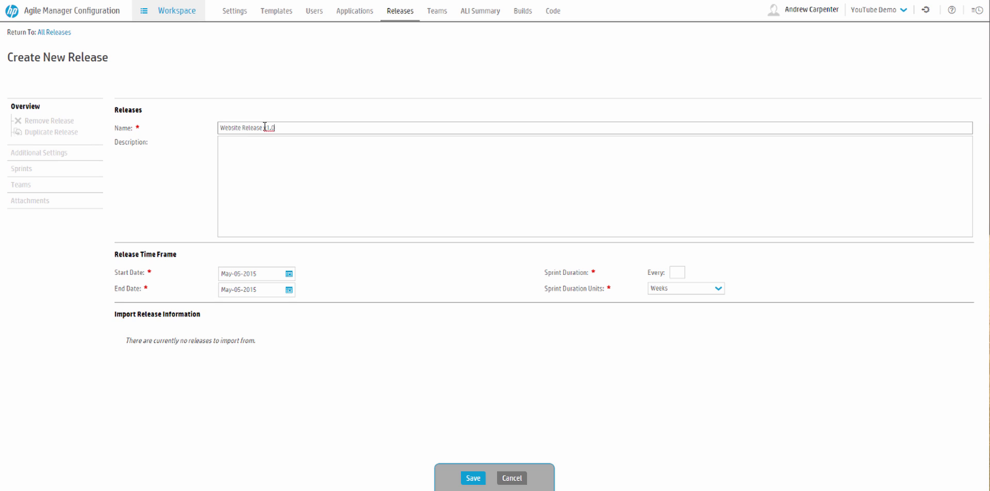
{"action": "left_click", "coordinate": [291, 156]}
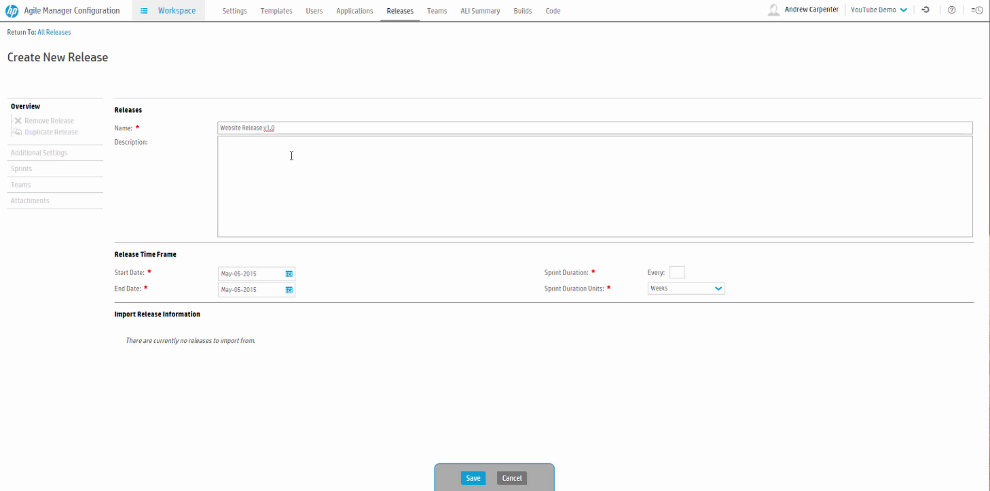
{"action": "left_click", "coordinate": [499, 124]}
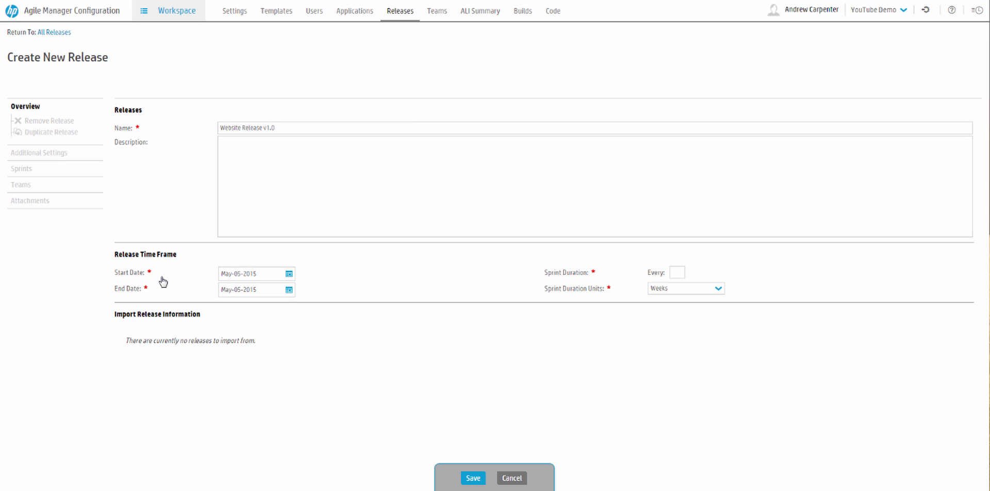
Set the release's end date to Sep-30-2015, keeping the preset start date
{"action": "left_click", "coordinate": [289, 290]}
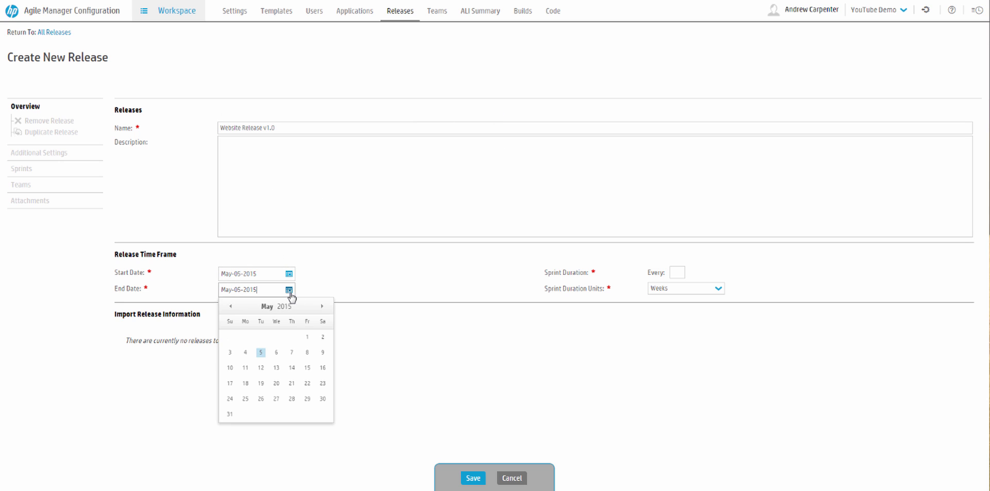
{"action": "left_click", "coordinate": [323, 307]}
{"action": "left_click", "coordinate": [322, 306]}
{"action": "left_click", "coordinate": [322, 306]}
{"action": "left_click", "coordinate": [322, 306]}
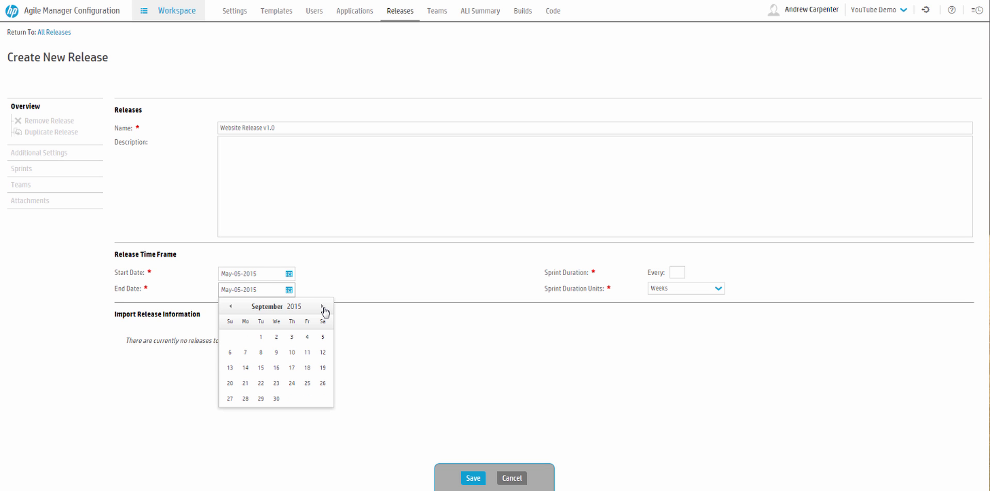
{"action": "left_click", "coordinate": [276, 399]}
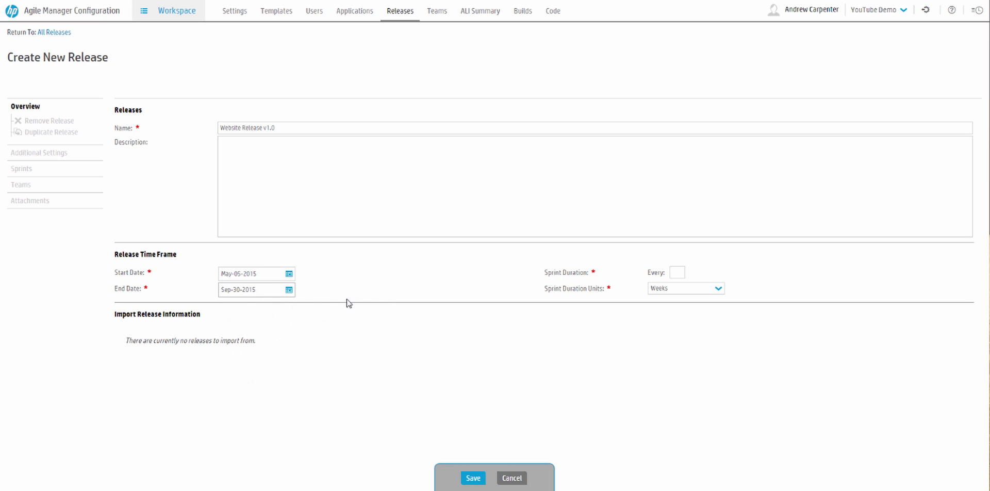
Set the sprint duration to every 1 week, save the release, and view its timeline
{"action": "left_click", "coordinate": [677, 272]}
{"action": "left_click", "coordinate": [706, 289]}
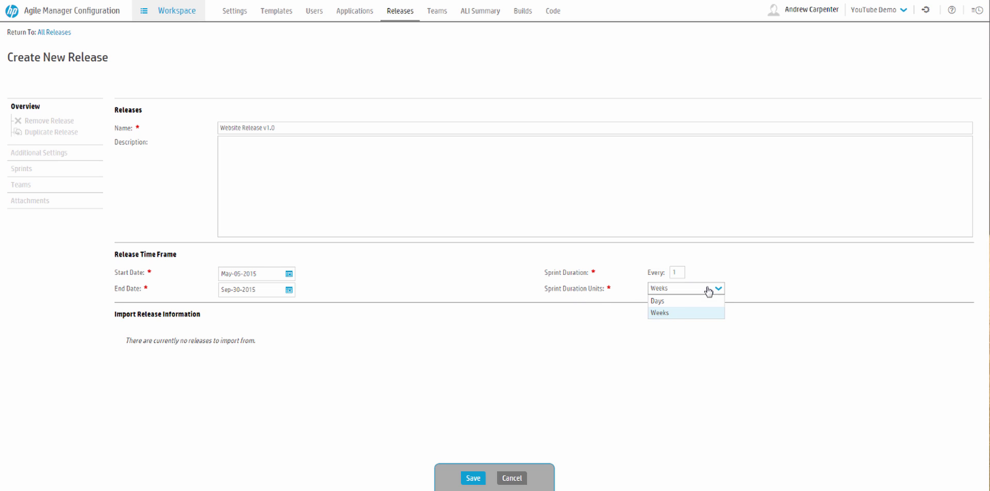
{"action": "left_click", "coordinate": [669, 313]}
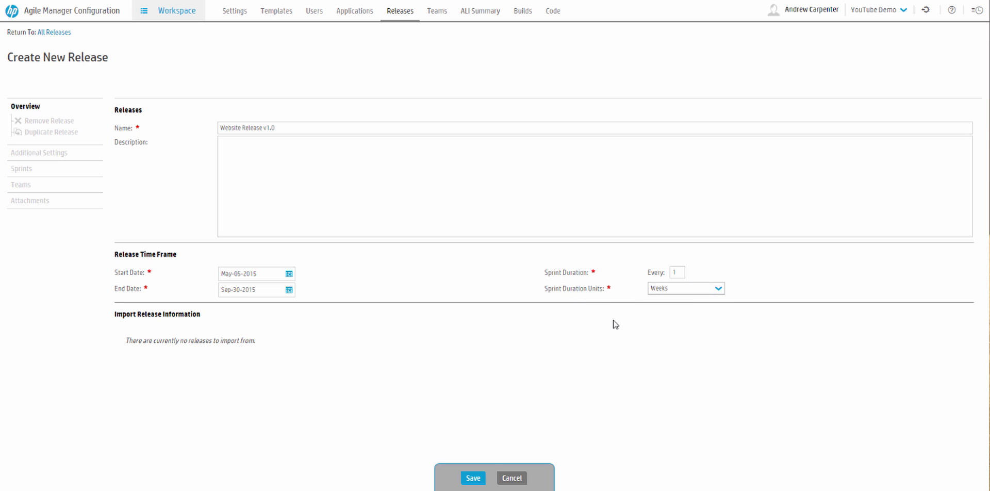
{"action": "left_click", "coordinate": [482, 468]}
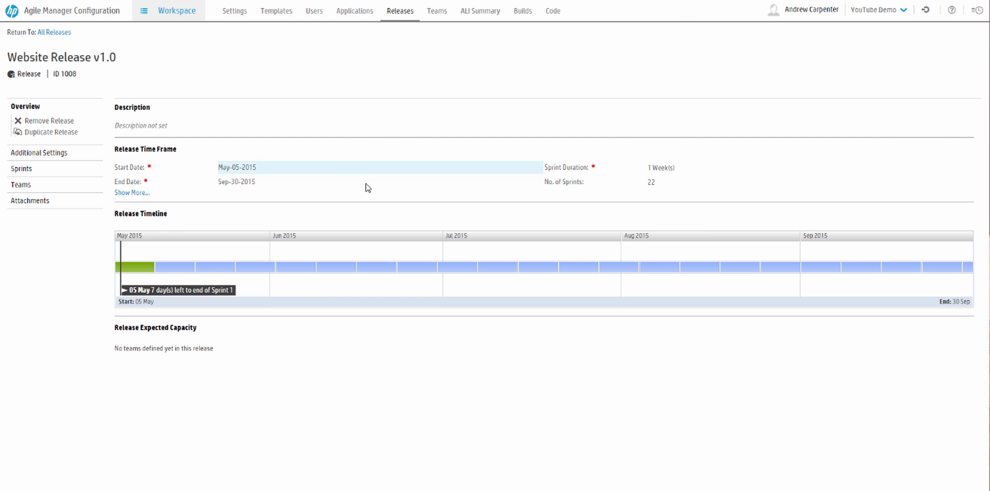
{"action": "mouse_move", "coordinate": [134, 272]}
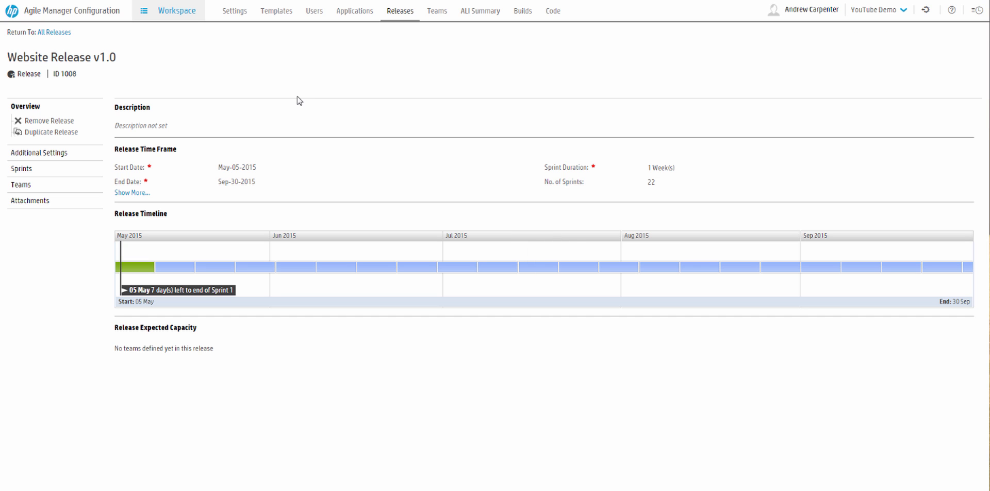
Open the Baseball feature from the product backlog and plan it into Website Release v1.0
{"action": "left_click", "coordinate": [928, 10]}
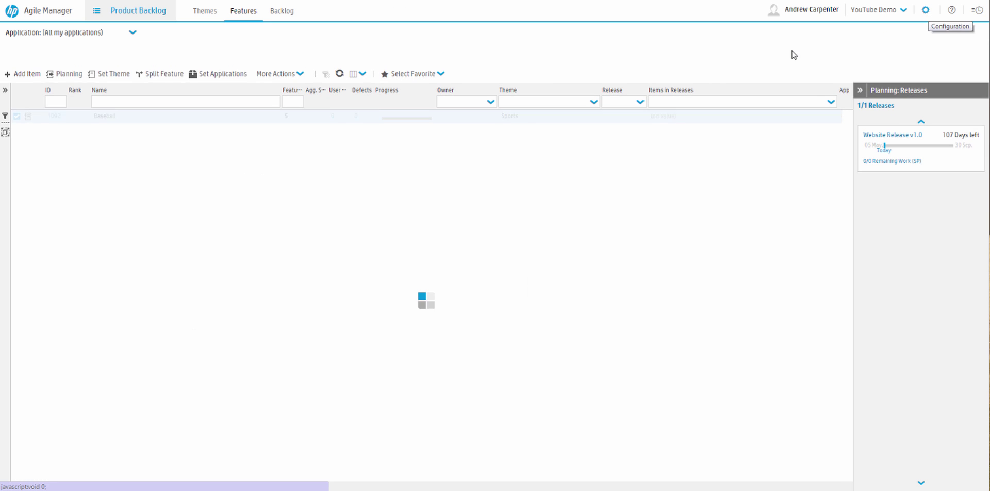
{"action": "left_click", "coordinate": [151, 120]}
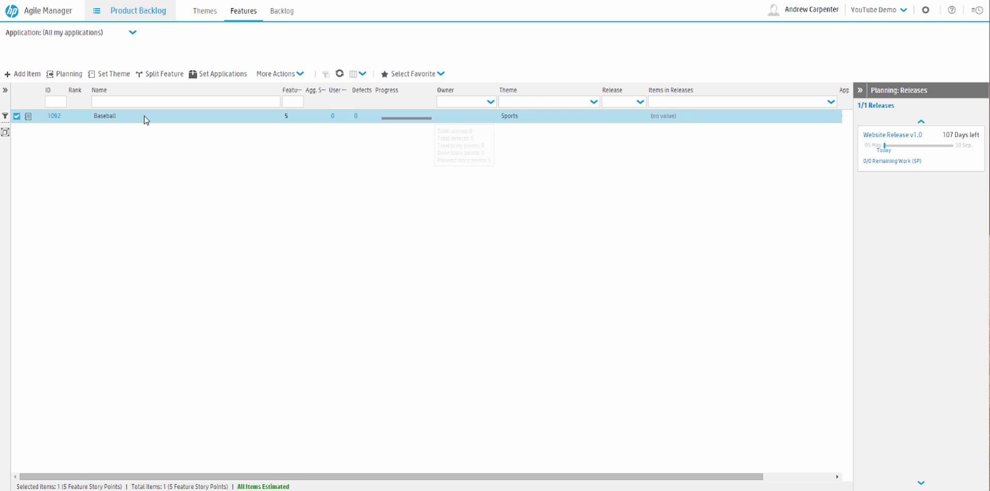
{"action": "left_click", "coordinate": [56, 120]}
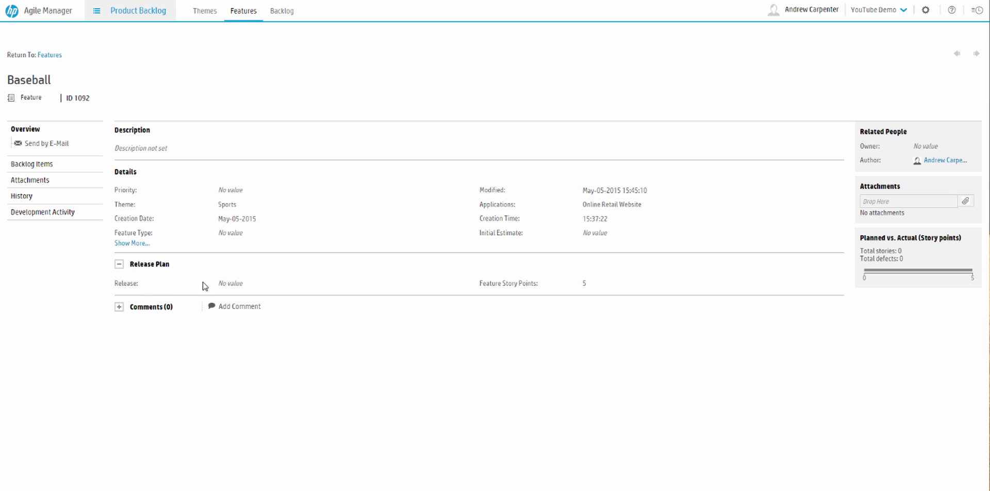
{"action": "left_click", "coordinate": [263, 287]}
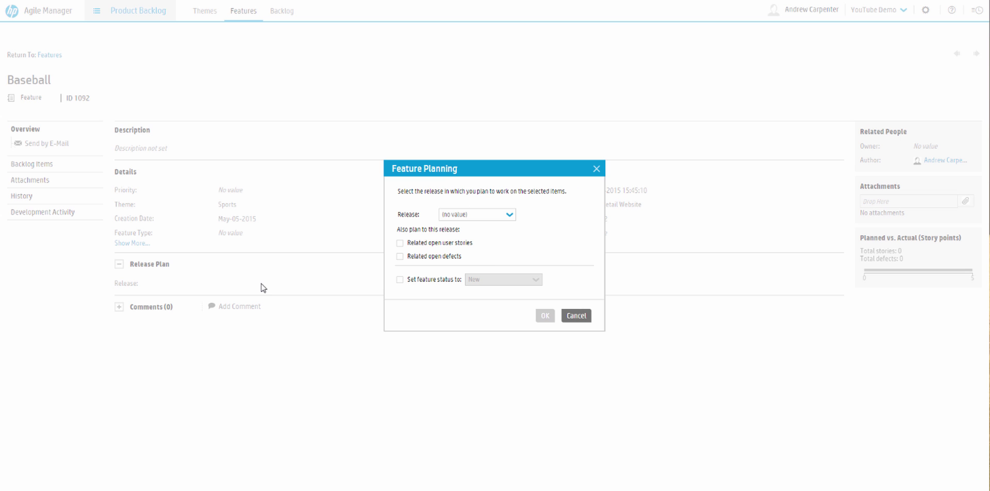
{"action": "left_click", "coordinate": [511, 218]}
{"action": "left_click", "coordinate": [487, 239]}
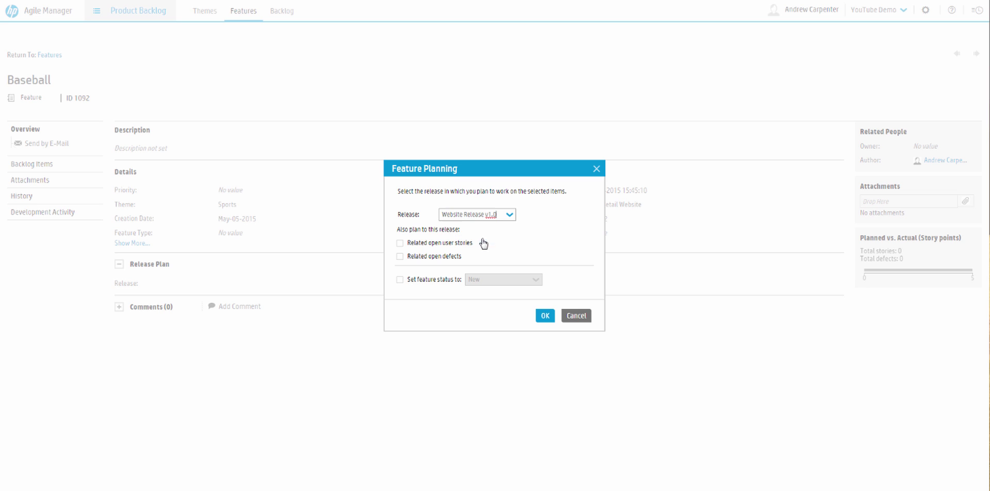
{"action": "left_click", "coordinate": [545, 315]}
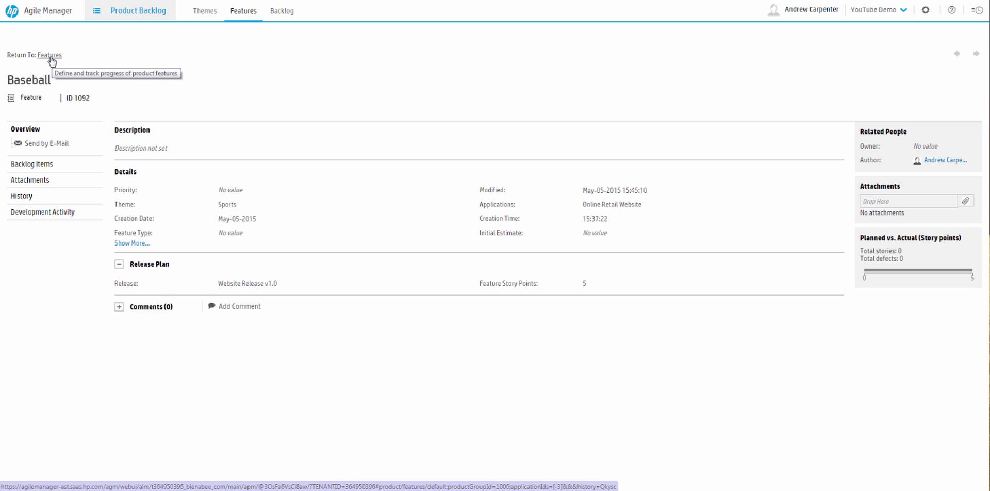
Return to the features list, widen the Release and Feature Story Points columns, and check the release's planning summary
{"action": "left_click", "coordinate": [50, 56]}
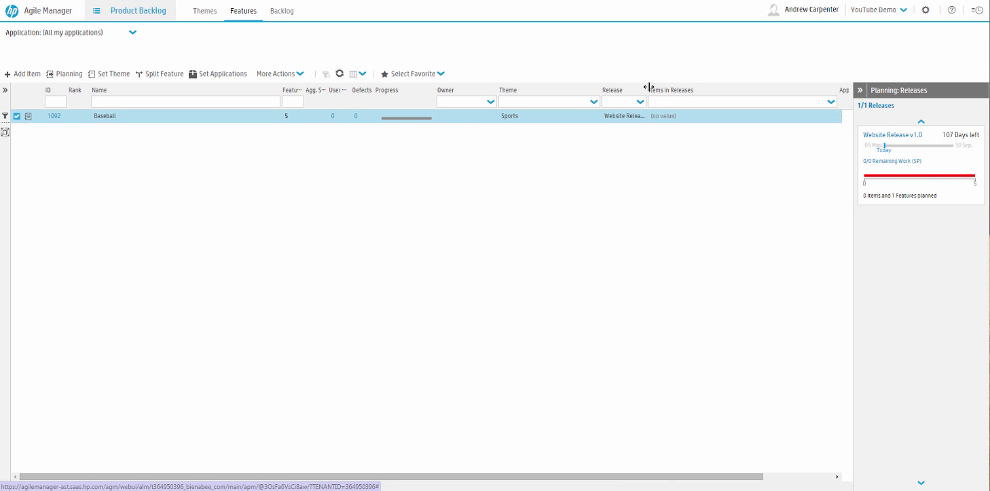
{"action": "left_click_drag", "start_coordinate": [669, 92], "coordinate": [690, 91]}
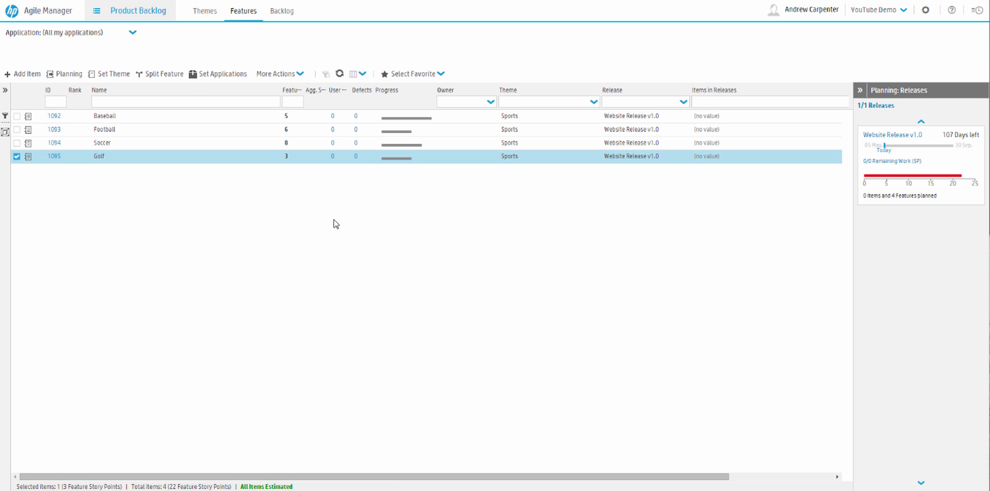
{"action": "left_click", "coordinate": [143, 133]}
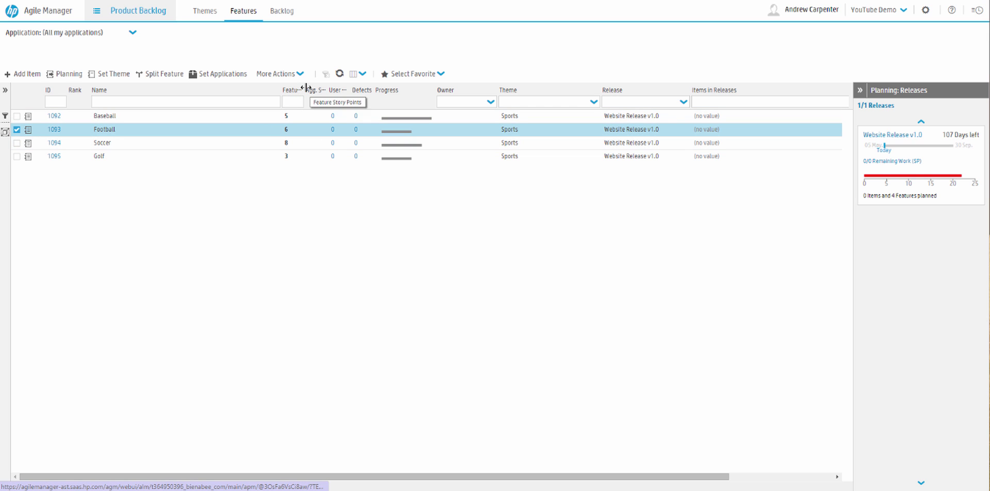
{"action": "left_click_drag", "start_coordinate": [306, 88], "coordinate": [348, 92]}
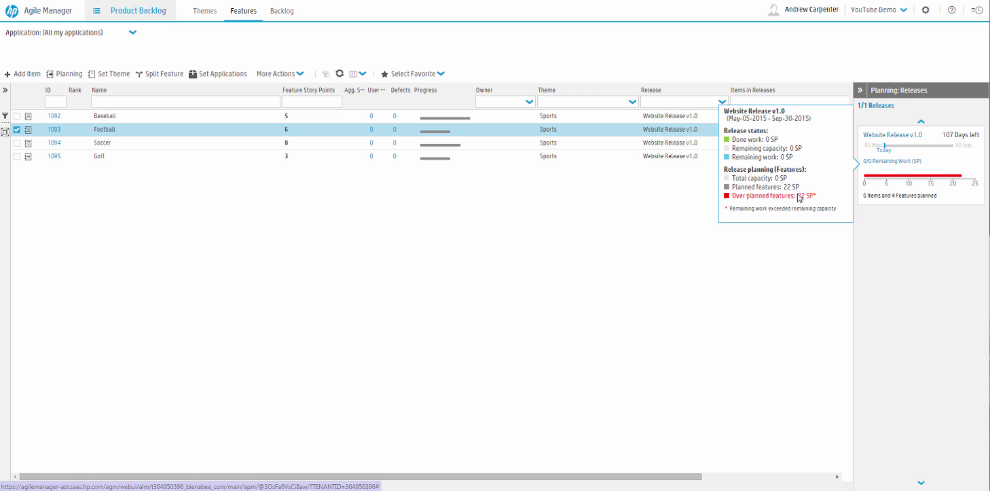
{"action": "triple_click", "coordinate": [749, 177]}
{"action": "left_click", "coordinate": [792, 183]}
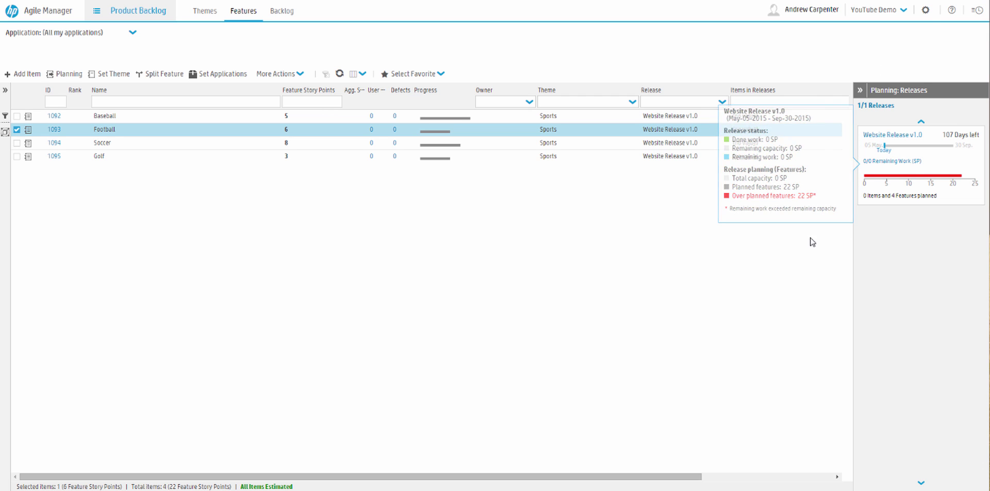
In the configuration area, examine the overview, additional settings and sprint list of Website Release v1.0
{"action": "left_click", "coordinate": [926, 13]}
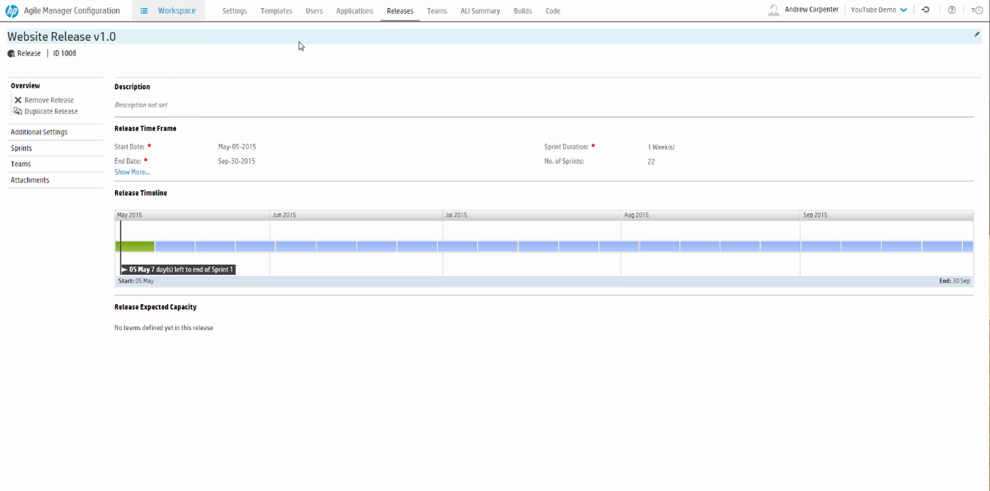
{"action": "left_click", "coordinate": [135, 173]}
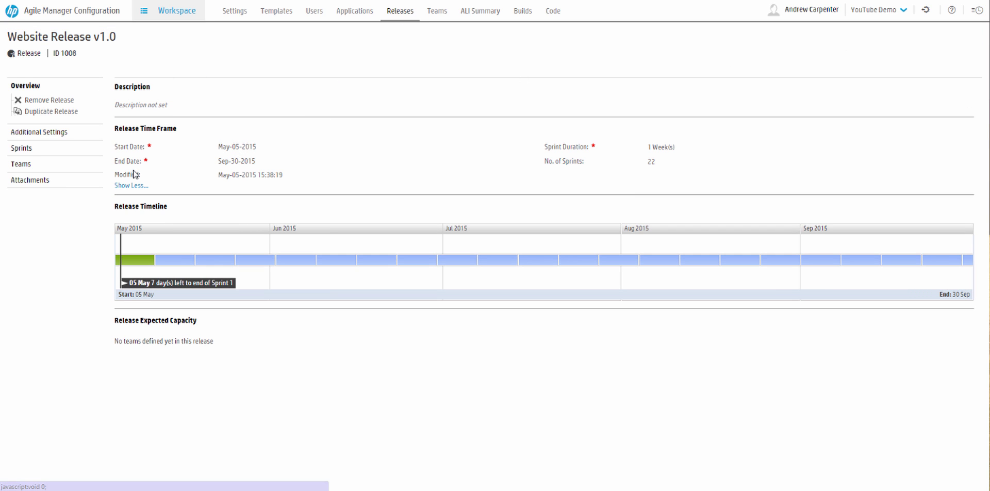
{"action": "left_click", "coordinate": [31, 133]}
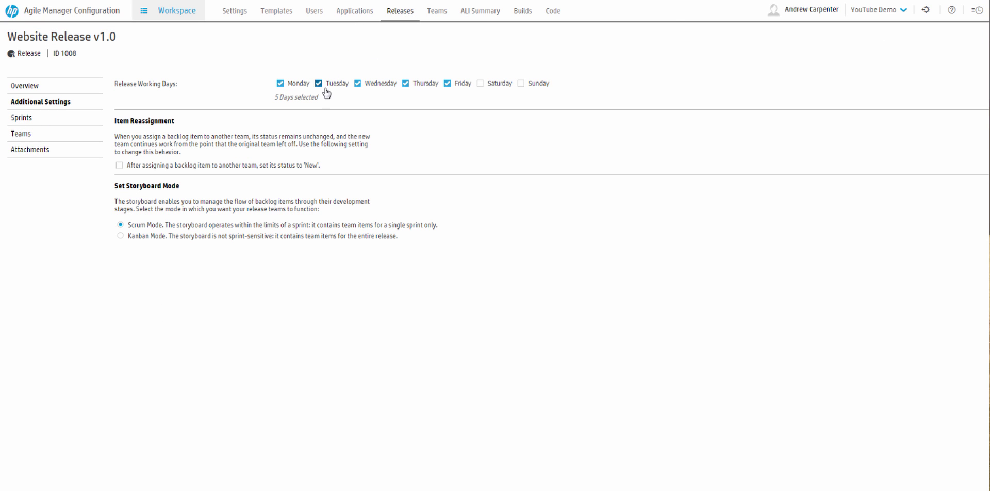
{"action": "left_click", "coordinate": [40, 121]}
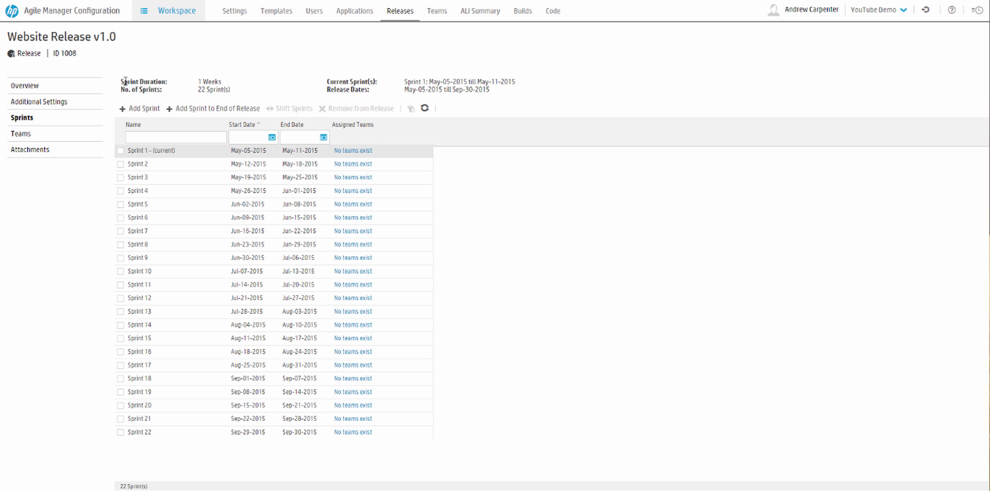
{"action": "left_click", "coordinate": [34, 87]}
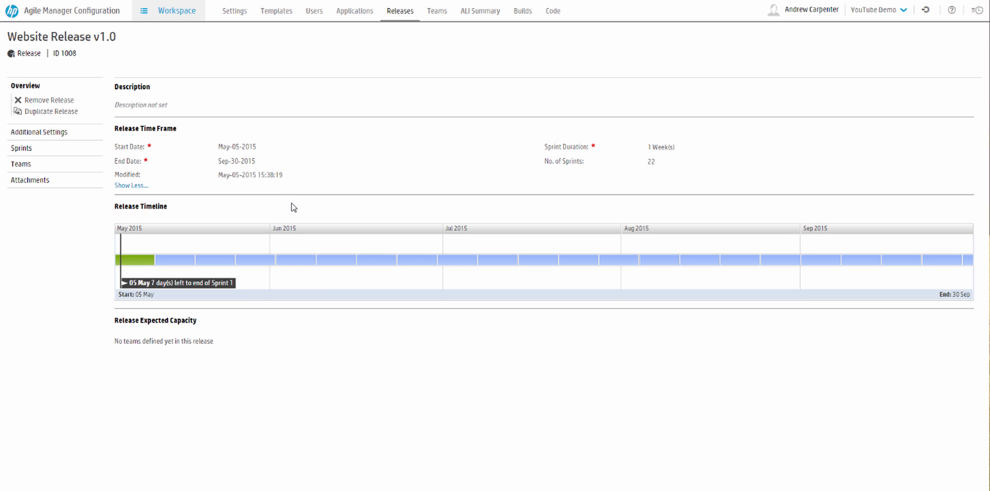
{"action": "left_click", "coordinate": [32, 131]}
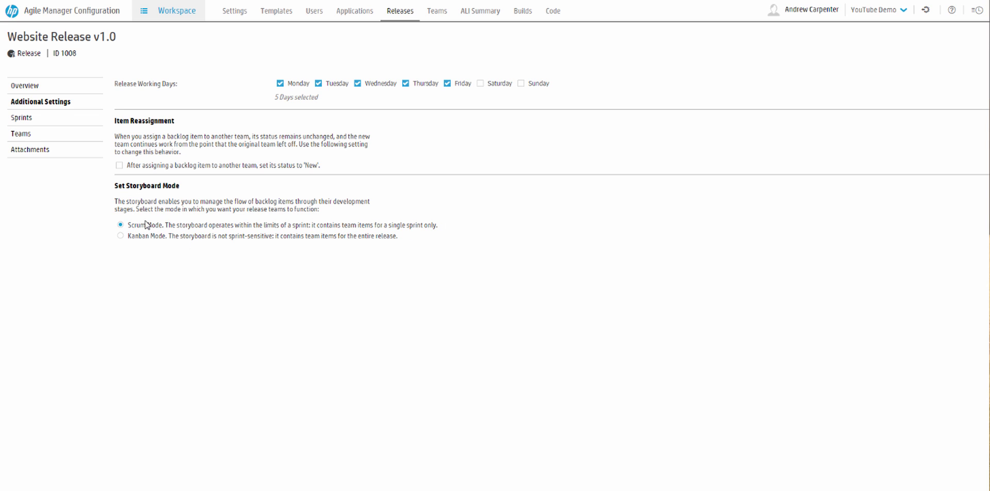
{"action": "left_click", "coordinate": [29, 118]}
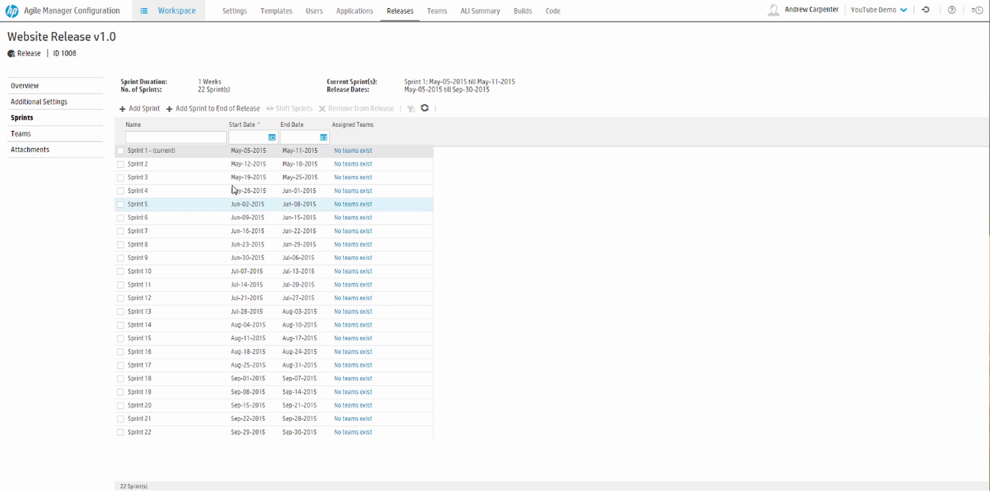
Create a feature team named Team Orange in the release with a default sprint velocity of 100 story points
{"action": "left_click", "coordinate": [27, 134]}
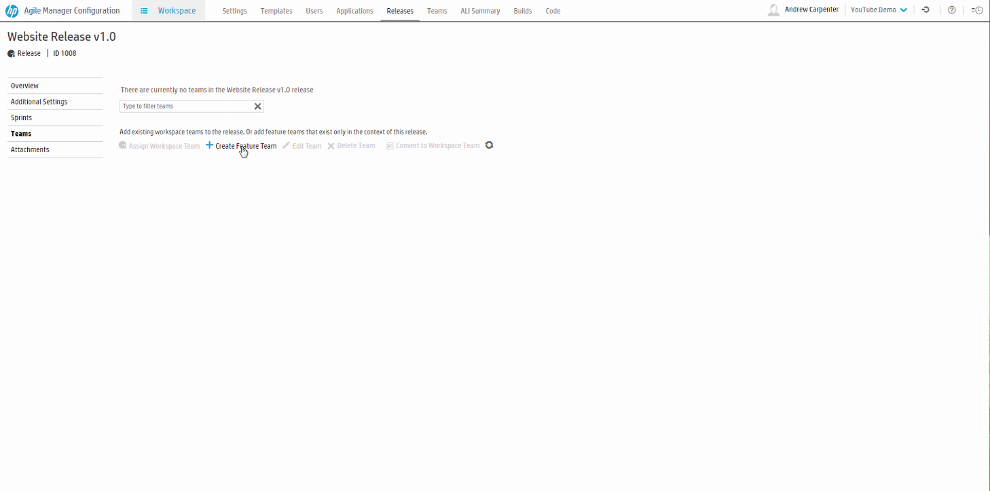
{"action": "left_click", "coordinate": [245, 147]}
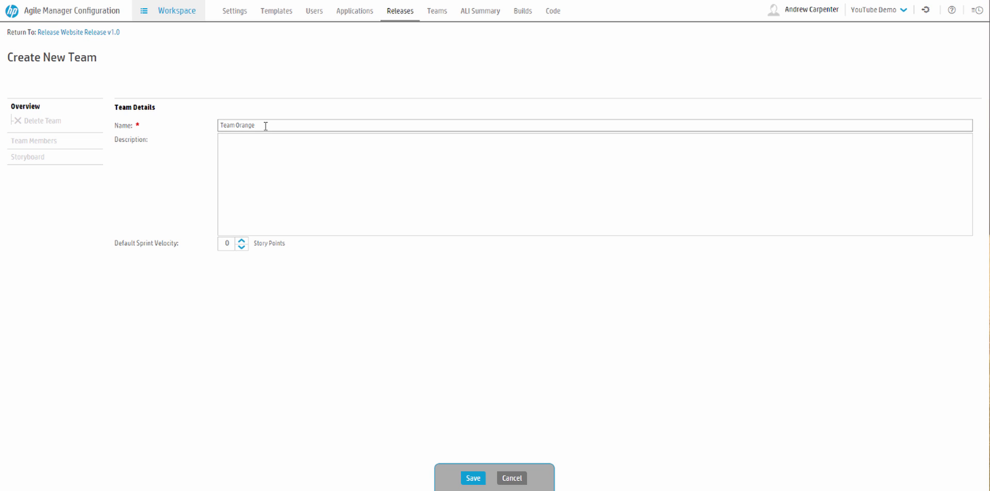
{"action": "left_click", "coordinate": [230, 244]}
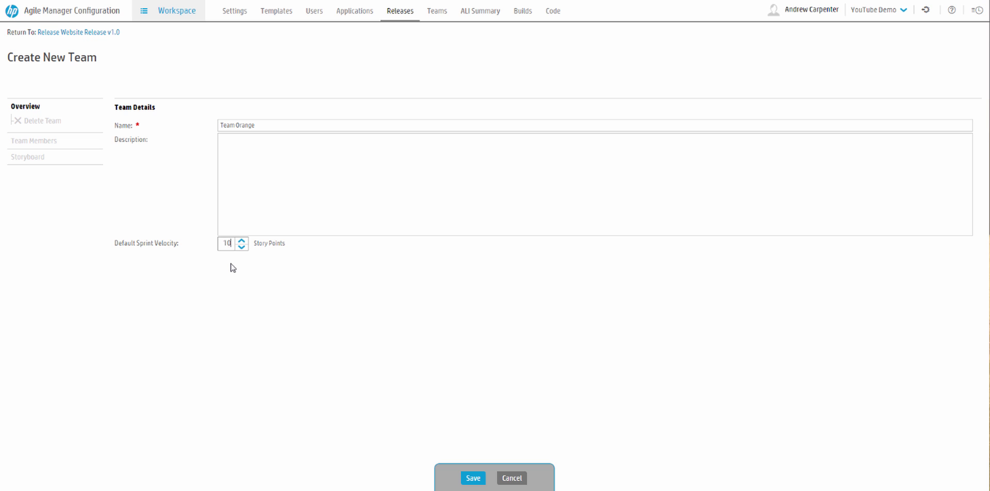
{"action": "left_click", "coordinate": [268, 150]}
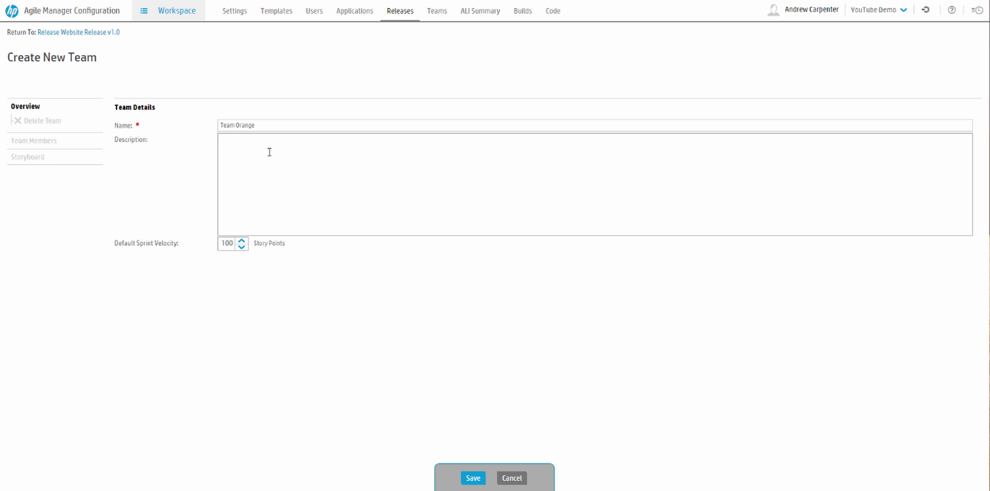
{"action": "left_click", "coordinate": [473, 477]}
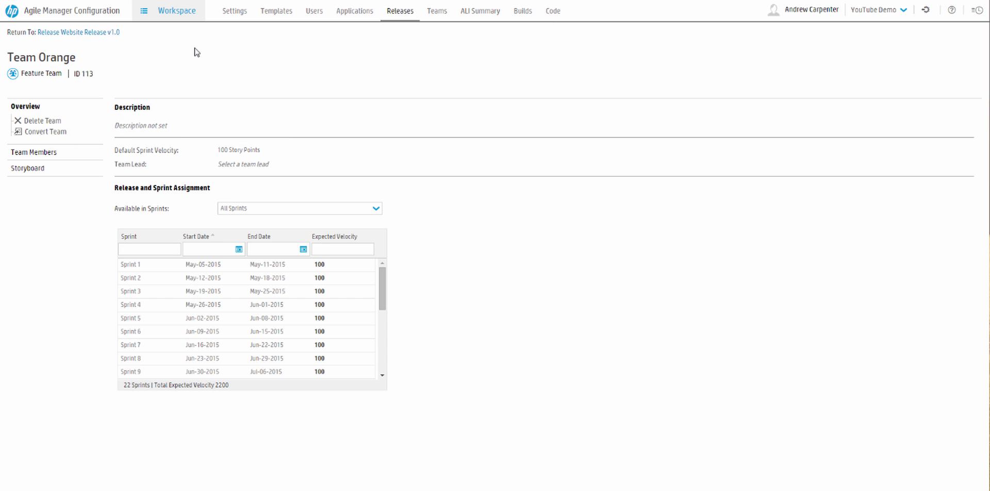
Add the listed user as a member of Team Orange, and view the team's storyboard and overview
{"action": "left_click", "coordinate": [35, 152]}
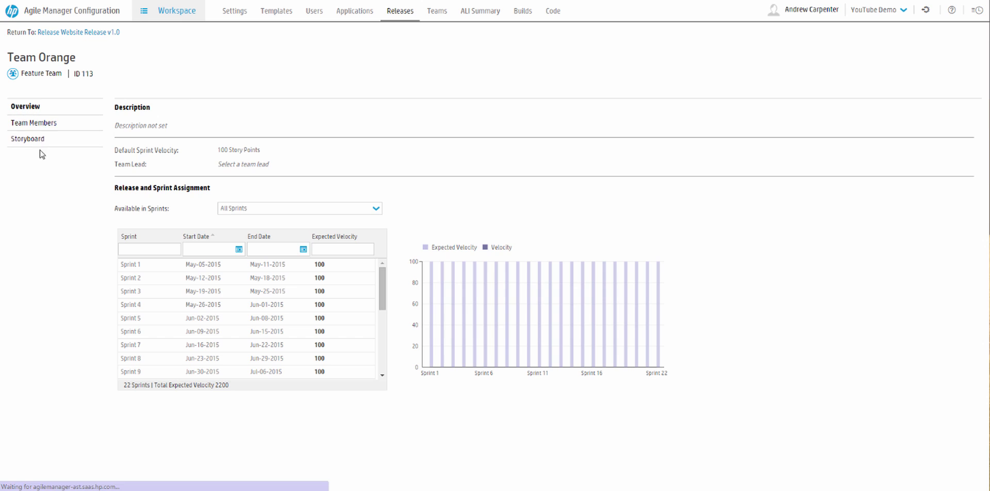
{"action": "left_click", "coordinate": [137, 121]}
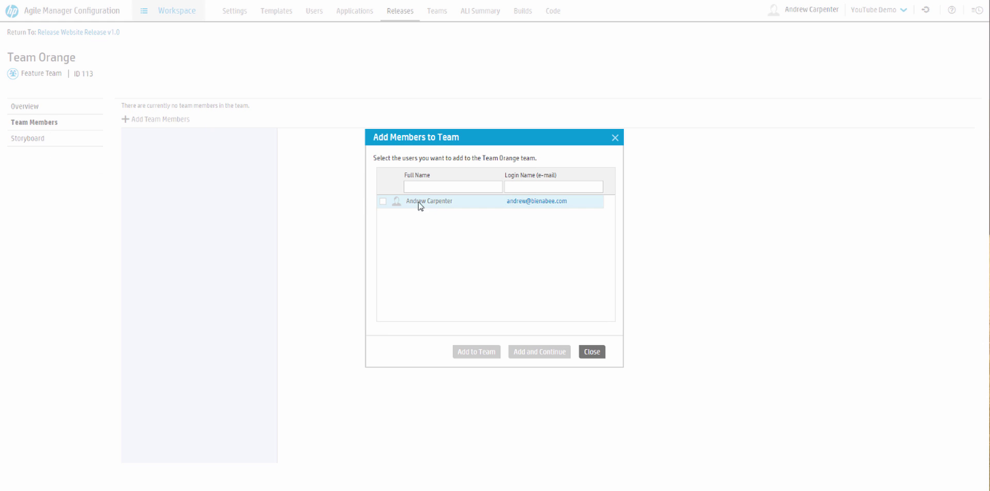
{"action": "left_click", "coordinate": [383, 201]}
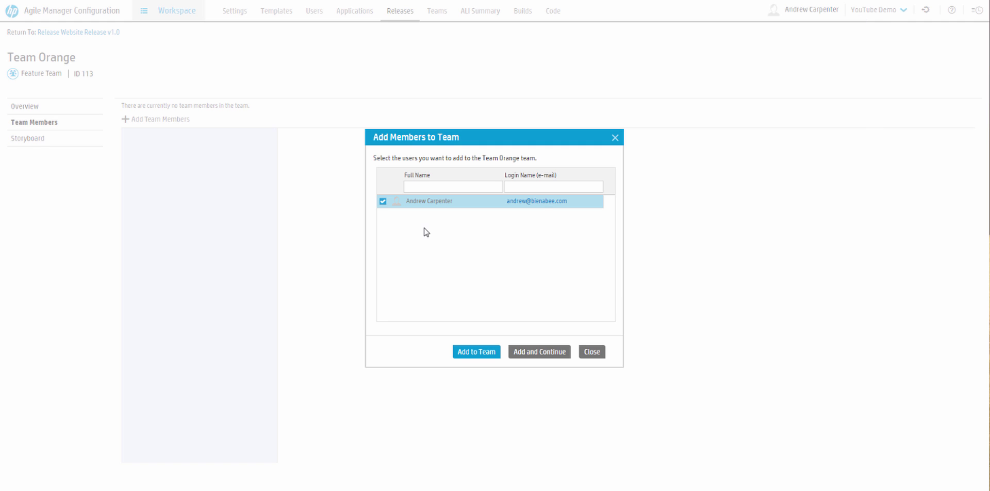
{"action": "left_click", "coordinate": [476, 352]}
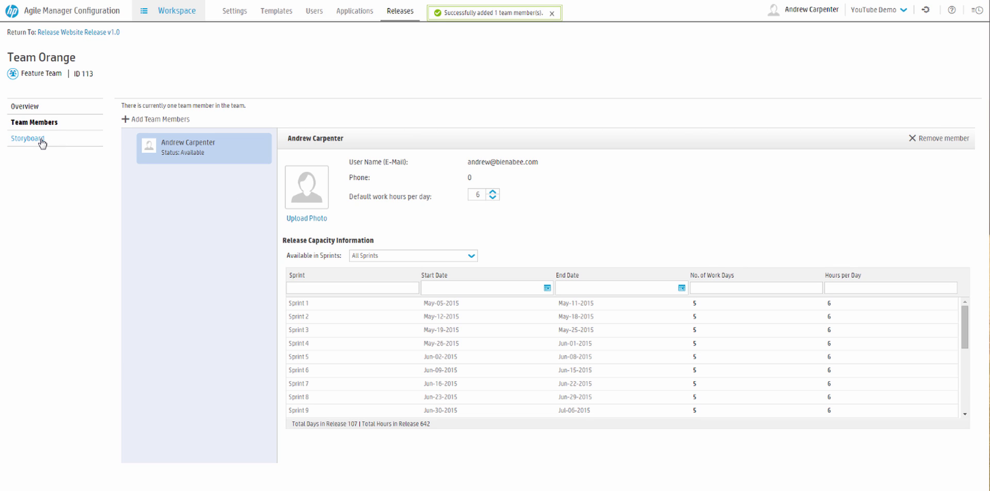
{"action": "left_click", "coordinate": [42, 140]}
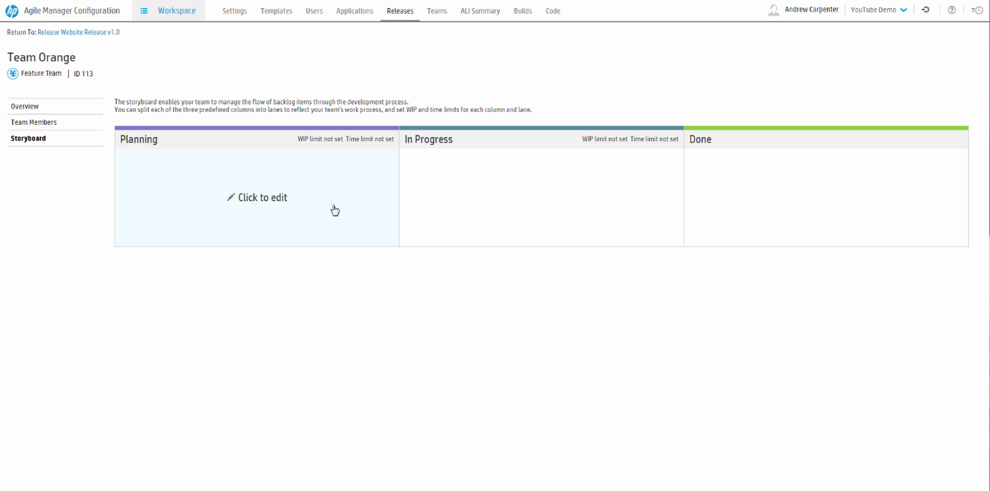
{"action": "left_click", "coordinate": [38, 111]}
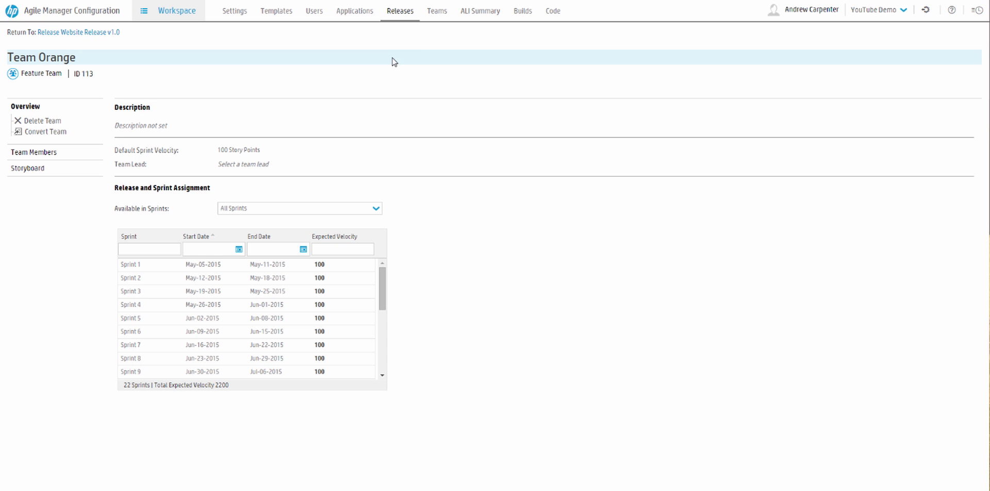
Check the release's total capacity against its planned features in the product backlog, and return to Team Orange's configuration
{"action": "left_click", "coordinate": [926, 11]}
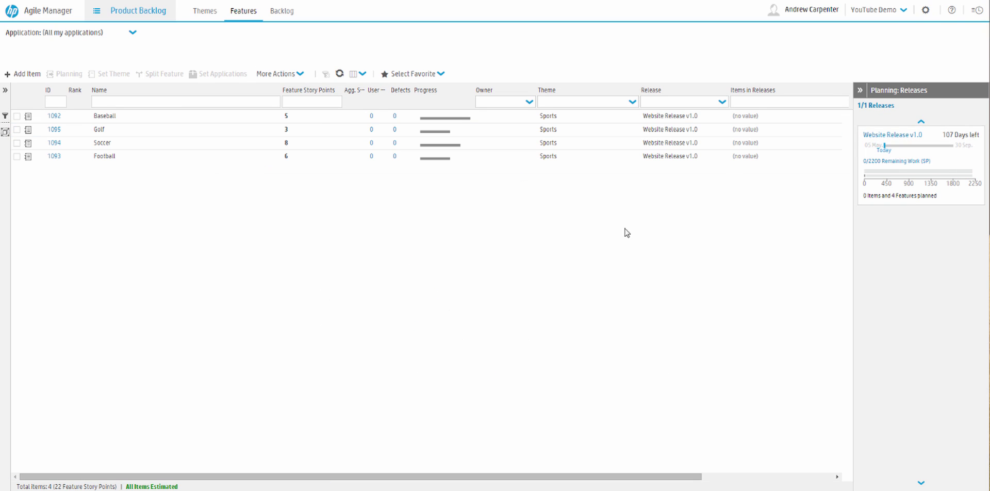
{"action": "mouse_move", "coordinate": [915, 138]}
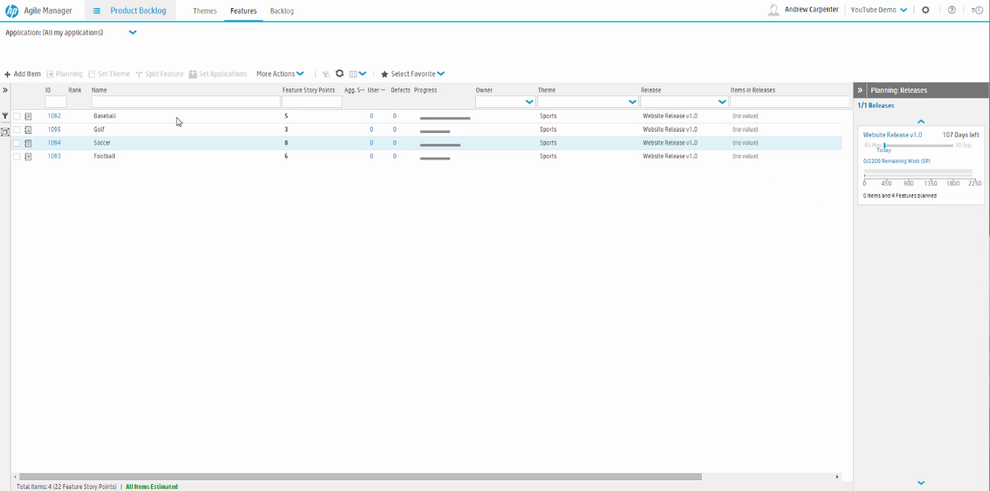
{"action": "mouse_move", "coordinate": [943, 205]}
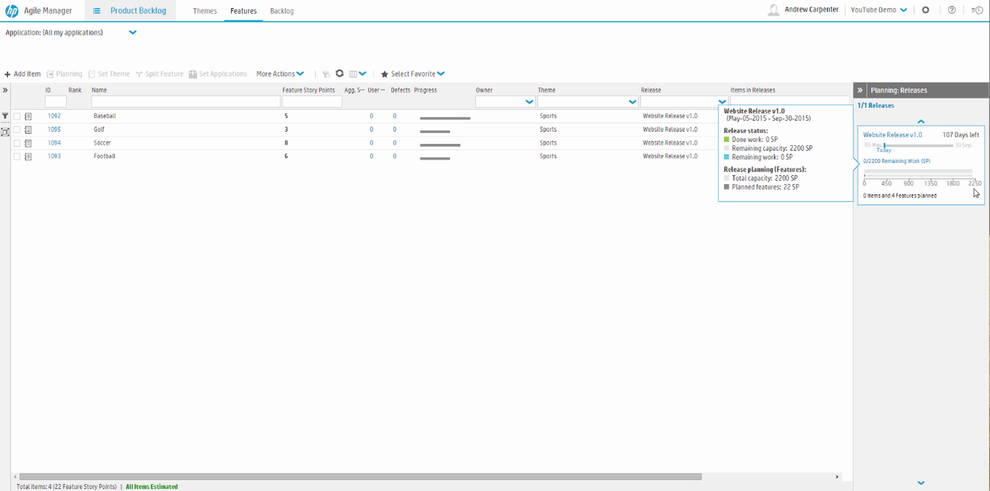
{"action": "left_click_drag", "start_coordinate": [982, 184], "coordinate": [972, 186]}
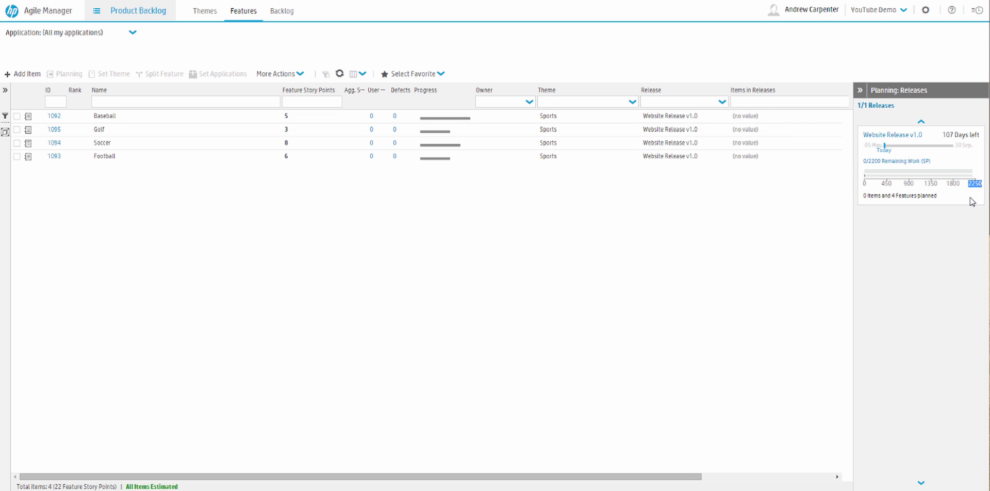
{"action": "left_click", "coordinate": [959, 180]}
{"action": "mouse_move", "coordinate": [876, 164]}
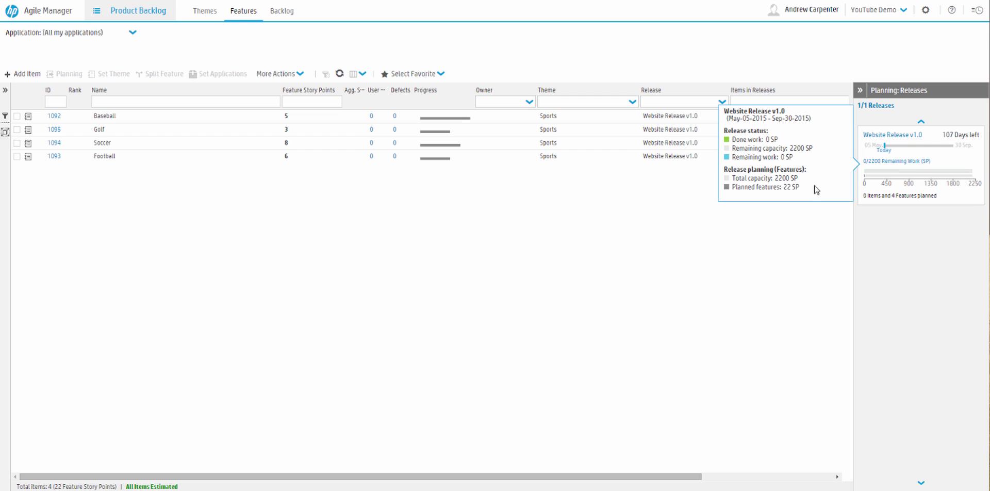
{"action": "left_click", "coordinate": [926, 11]}
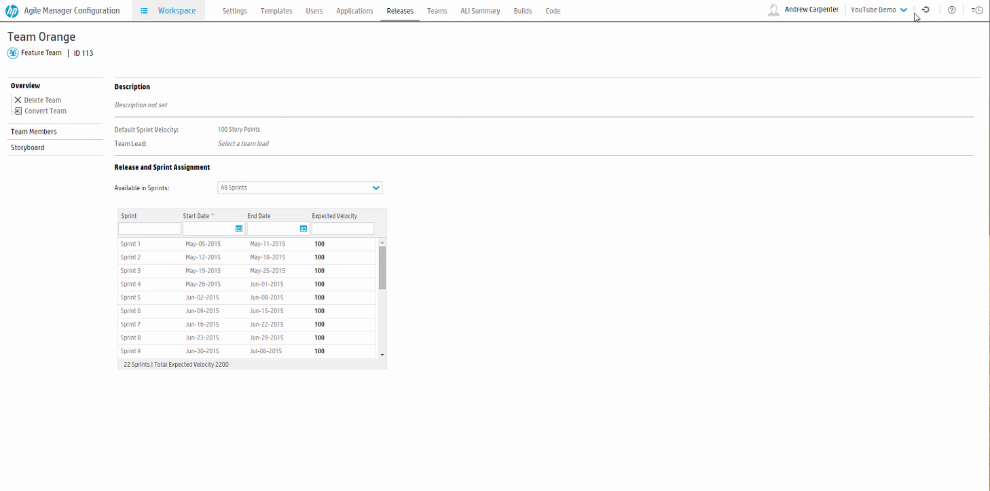
Look through the workspace's release and team lists, and view the overview of Website Release v1.0
{"action": "left_click", "coordinate": [398, 17]}
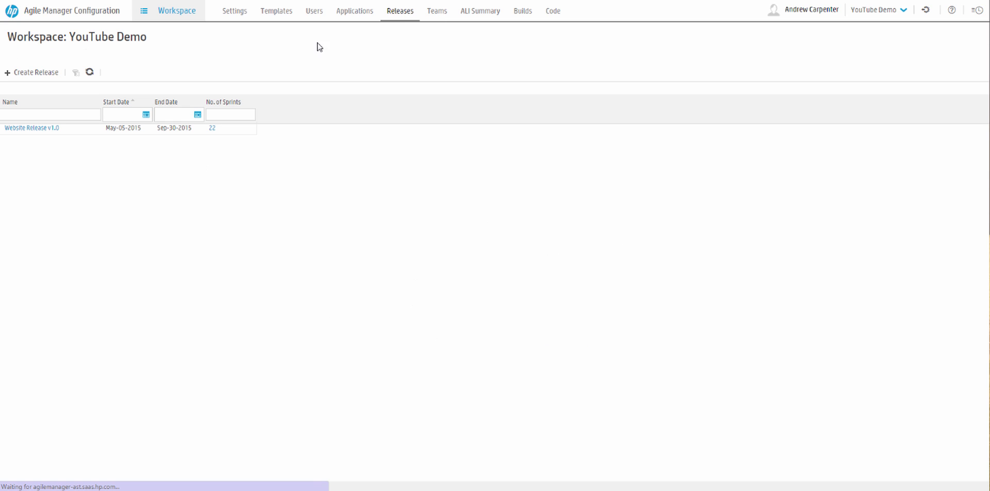
{"action": "left_click", "coordinate": [431, 17]}
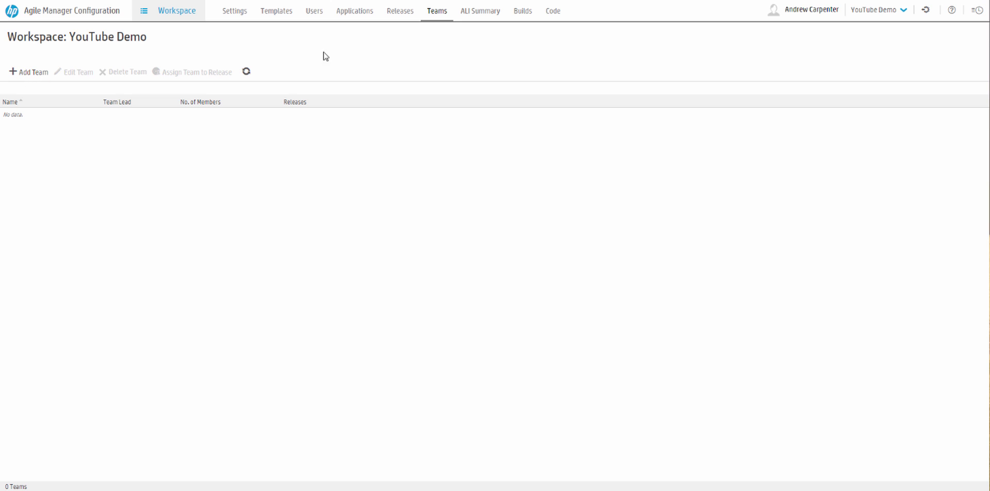
{"action": "left_click", "coordinate": [397, 18]}
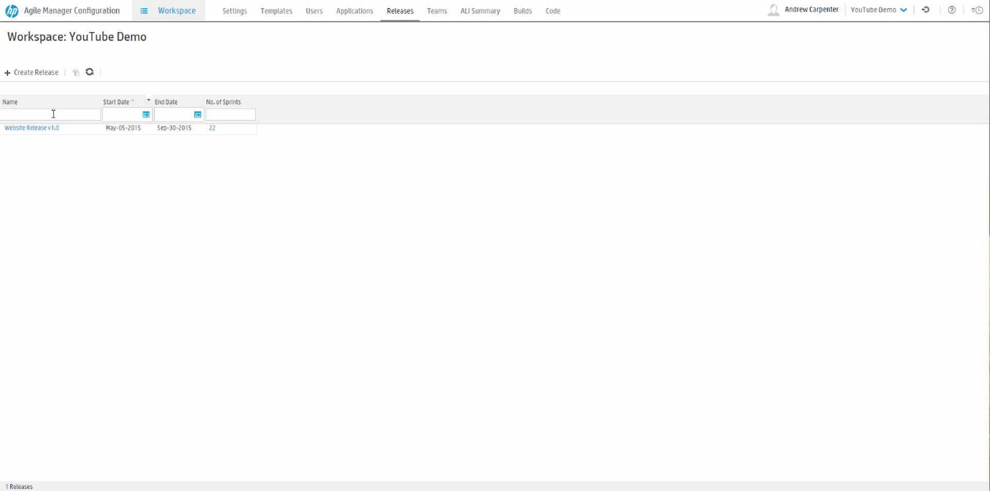
{"action": "left_click", "coordinate": [33, 129]}
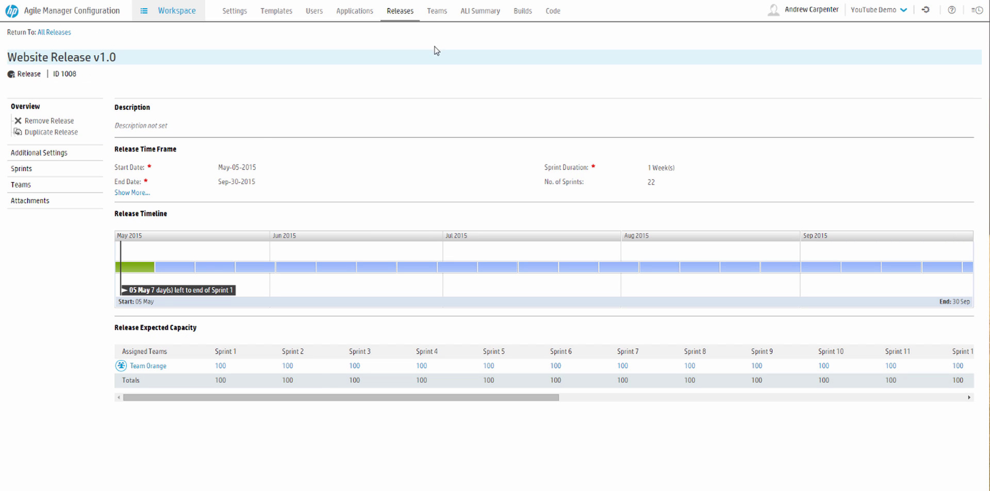
{"action": "left_click", "coordinate": [438, 15]}
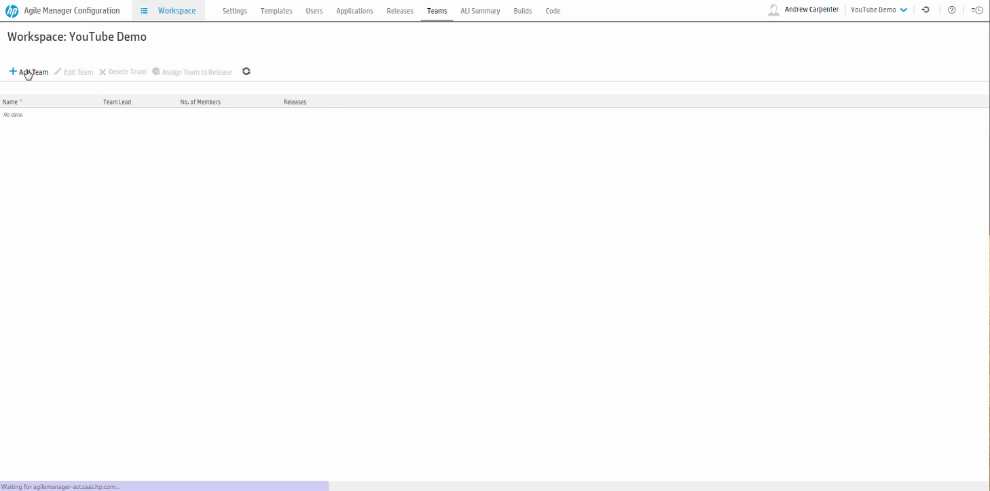
{"action": "left_click", "coordinate": [28, 72]}
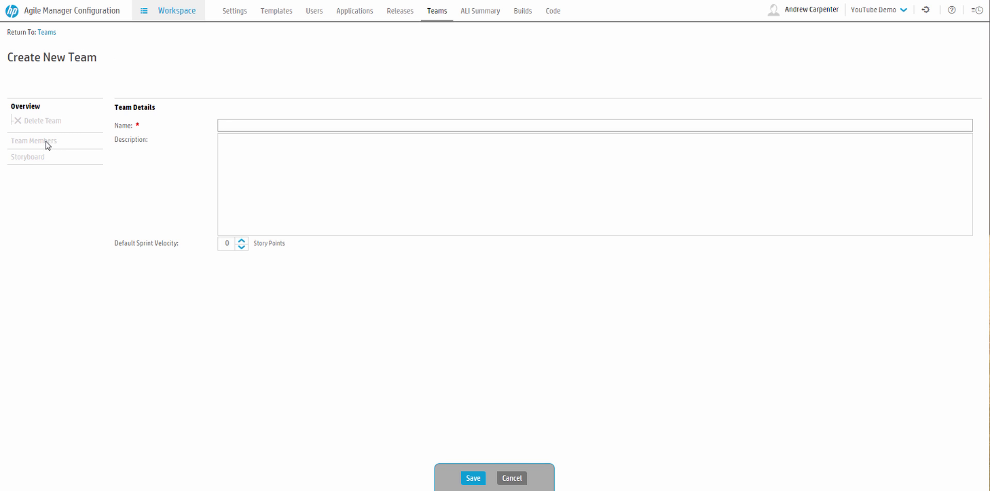
{"action": "left_click", "coordinate": [262, 146]}
{"action": "left_click", "coordinate": [268, 78]}
{"action": "left_click", "coordinate": [904, 9]}
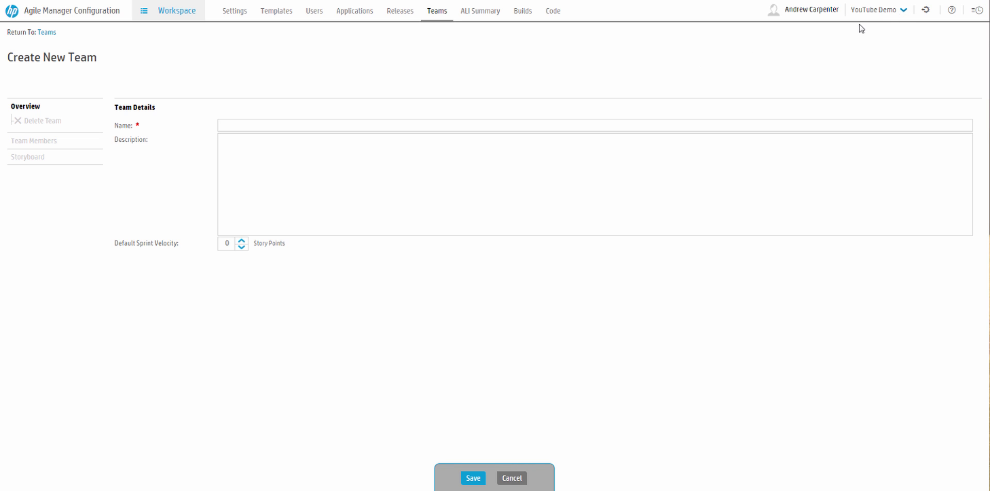
{"action": "left_click", "coordinate": [399, 13]}
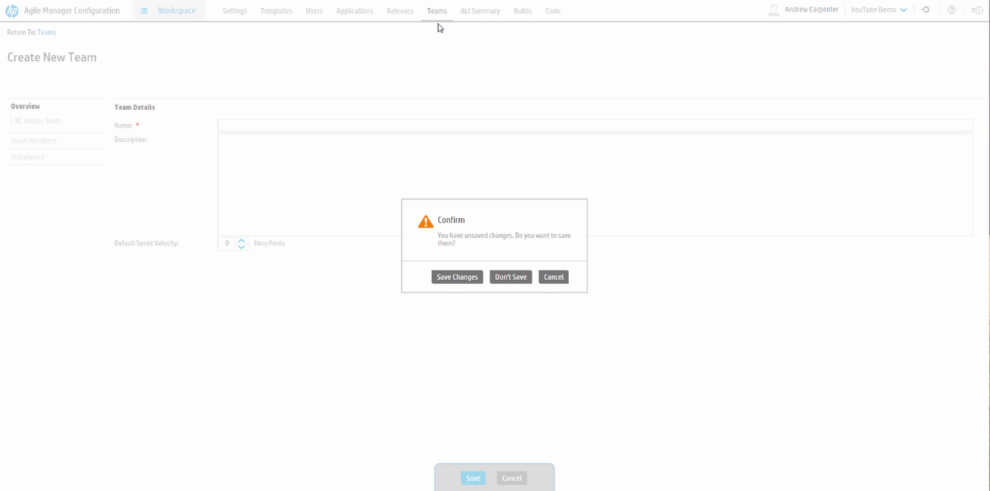
{"action": "left_click", "coordinate": [506, 284]}
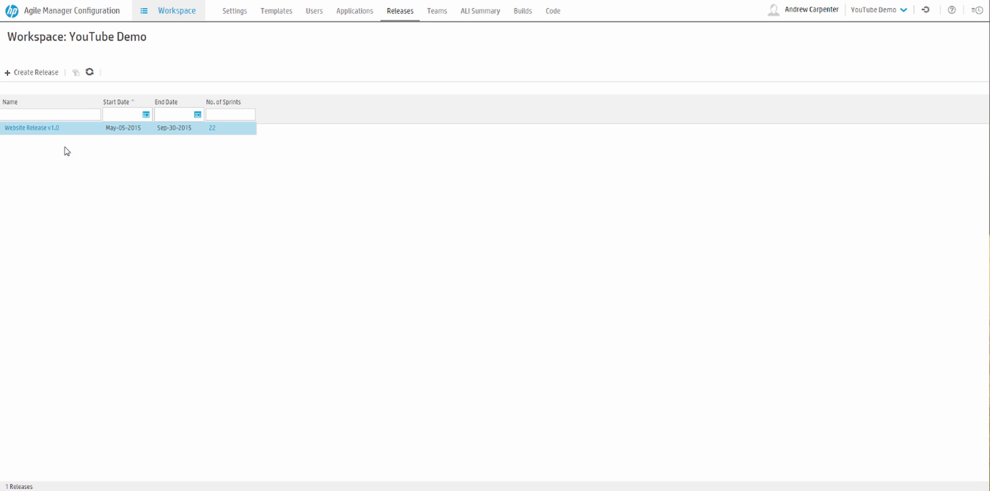
Set Team Orange's default sprint velocity to 15 story points, assign the listed user as team lead, and save the team
{"action": "left_click", "coordinate": [39, 134]}
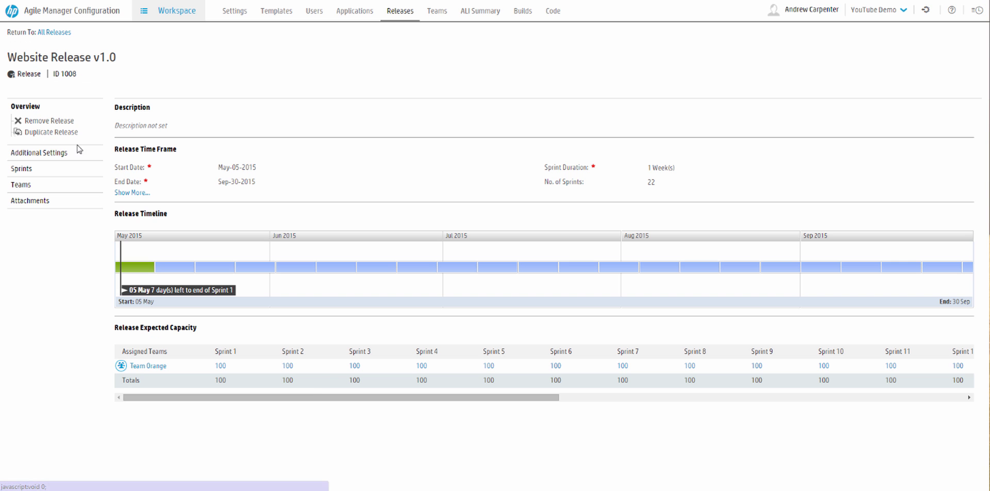
{"action": "left_click", "coordinate": [27, 186]}
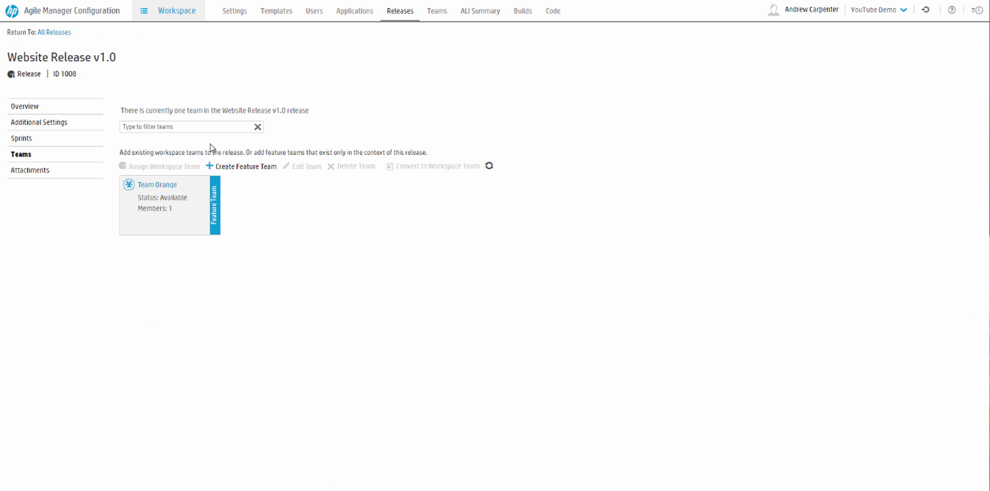
{"action": "double_click", "coordinate": [192, 215]}
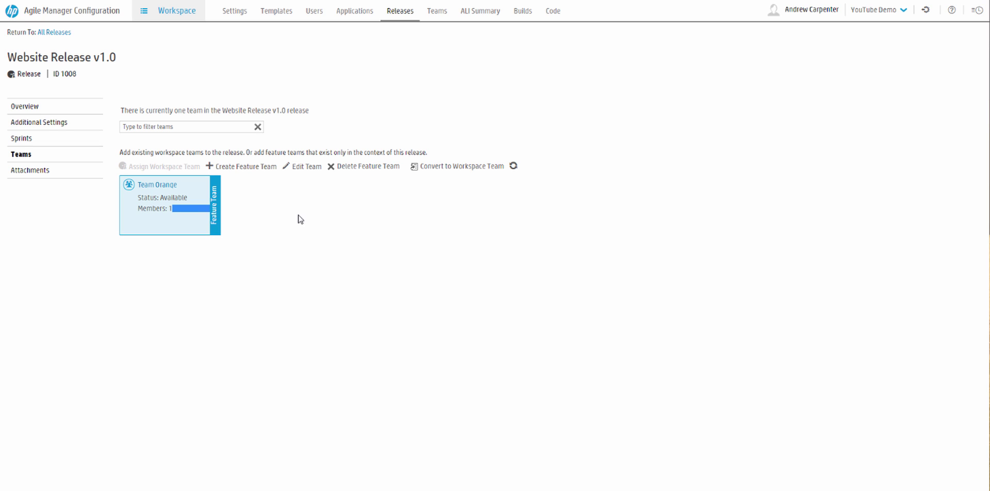
{"action": "left_click", "coordinate": [303, 166]}
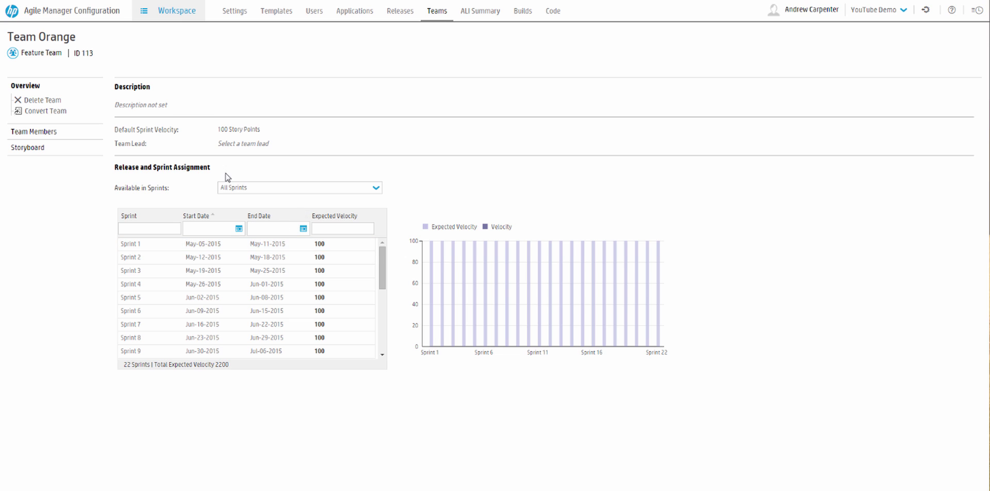
{"action": "left_click", "coordinate": [244, 134]}
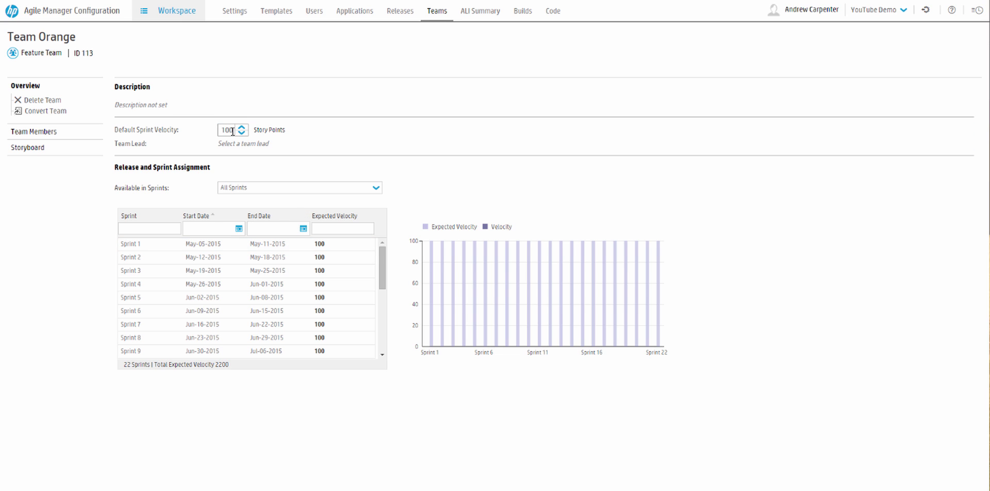
{"action": "left_click_drag", "start_coordinate": [235, 130], "coordinate": [222, 130]}
{"action": "left_click", "coordinate": [240, 143]}
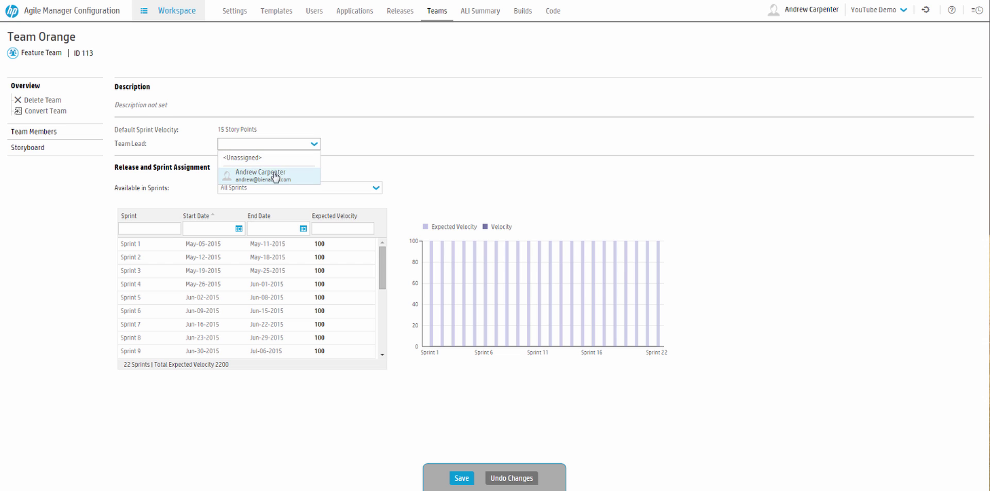
{"action": "left_click", "coordinate": [291, 178]}
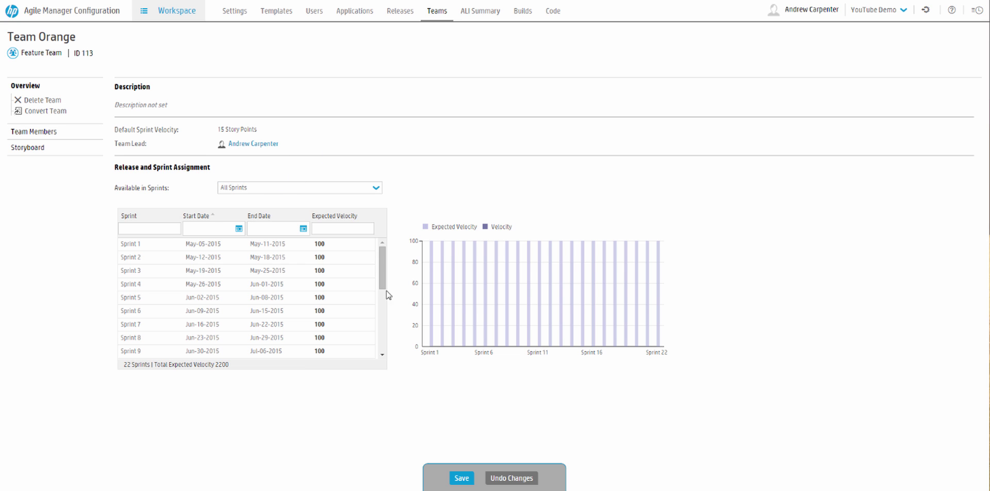
{"action": "left_click", "coordinate": [462, 477]}
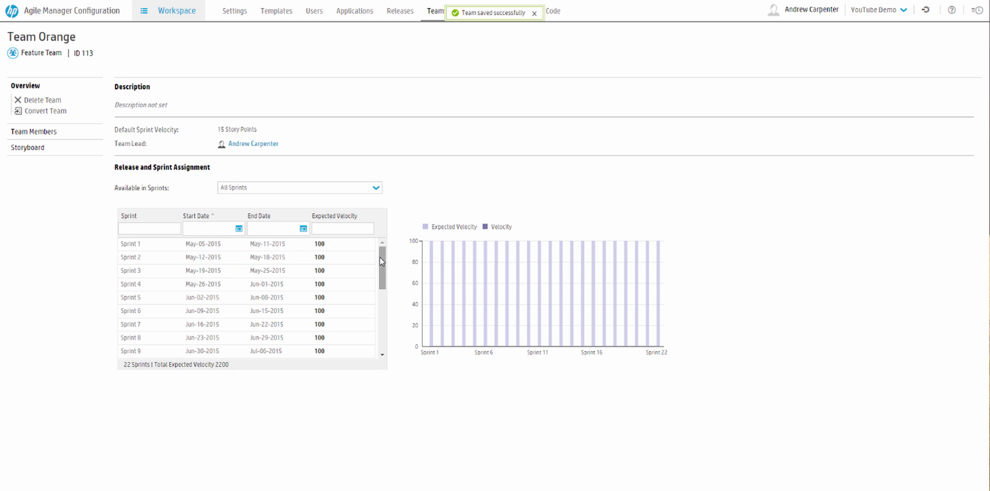
Set Team Orange's expected velocity to 15 for each sprint from Sprint 1 through Sprint 22
{"action": "scroll", "coordinate": [380, 263], "scroll_direction": "down", "scroll_amount": 3}
{"action": "scroll", "coordinate": [361, 247], "scroll_direction": "up", "scroll_amount": 3}
{"action": "left_click", "coordinate": [335, 246]}
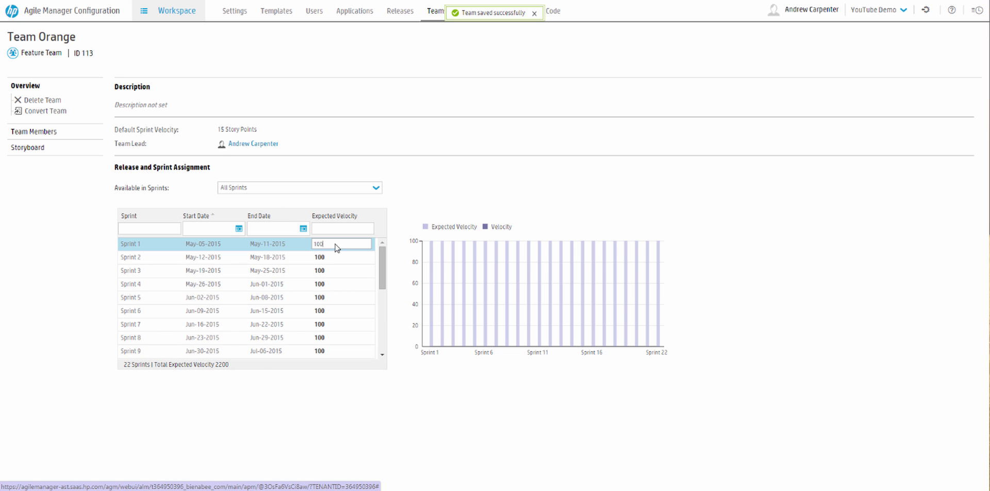
{"action": "type", "text": "15"}
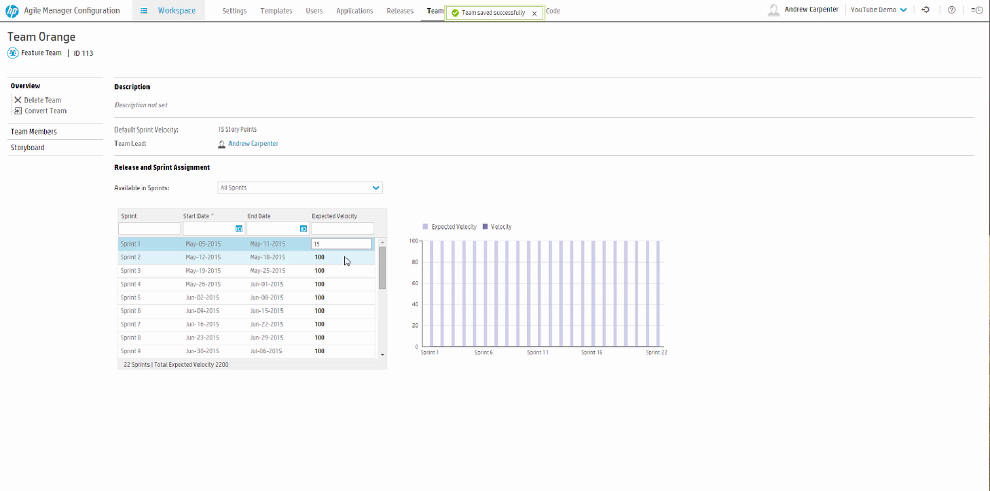
{"action": "left_click", "coordinate": [335, 256]}
{"action": "type", "text": "15"}
{"action": "left_click", "coordinate": [331, 270]}
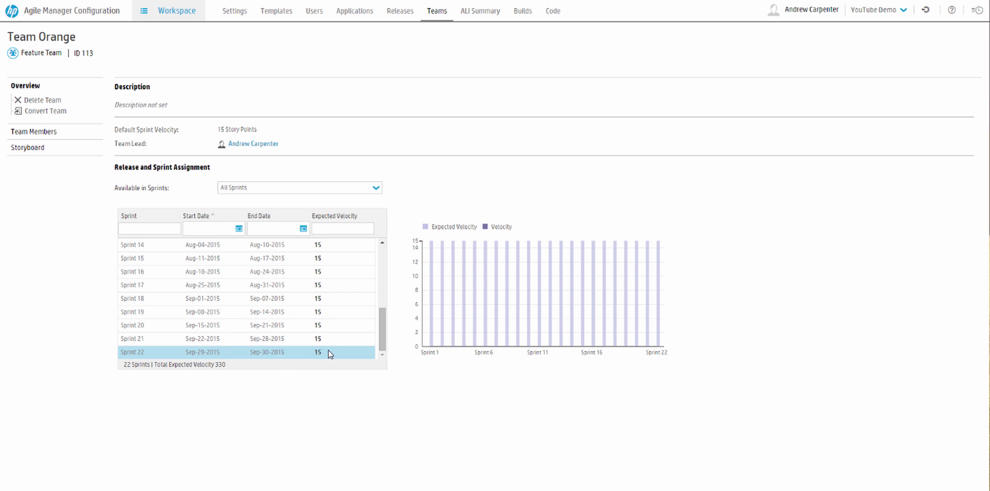
{"action": "left_click", "coordinate": [230, 367]}
{"action": "left_click", "coordinate": [235, 367]}
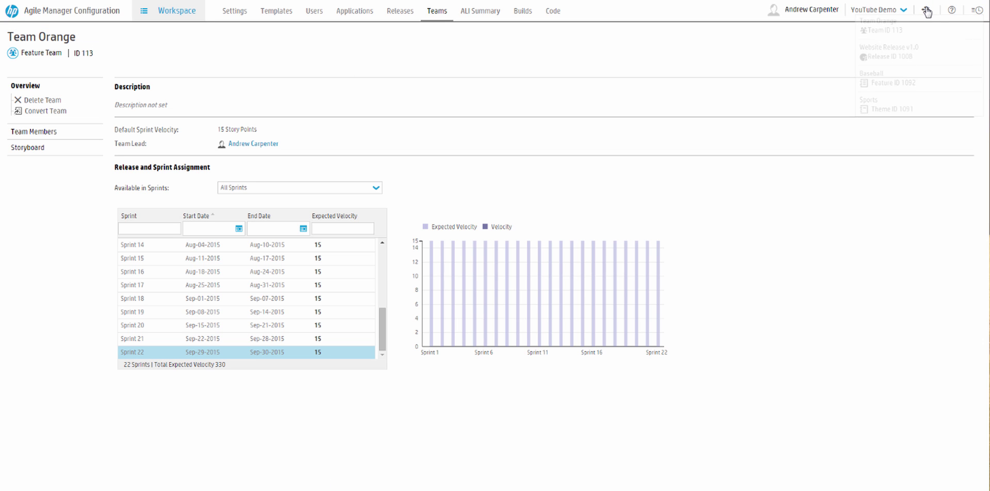
In the product backlog, check the release's capacity against its planned features, and review the lists of themes and features
{"action": "left_click", "coordinate": [925, 10]}
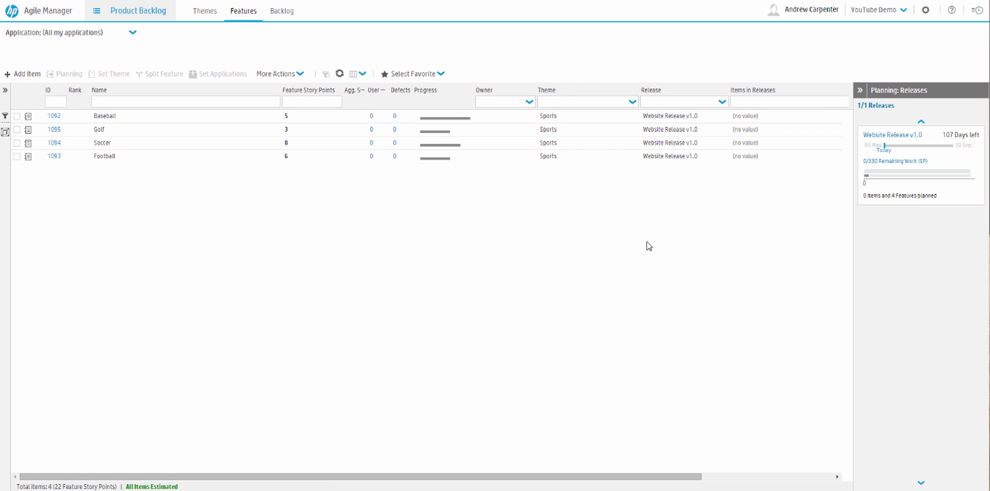
{"action": "mouse_move", "coordinate": [911, 183]}
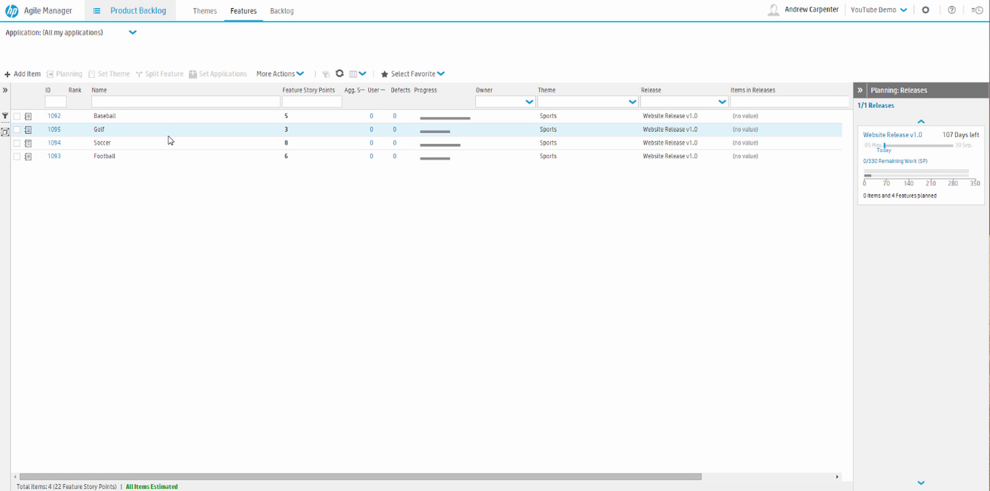
{"action": "left_click", "coordinate": [204, 16]}
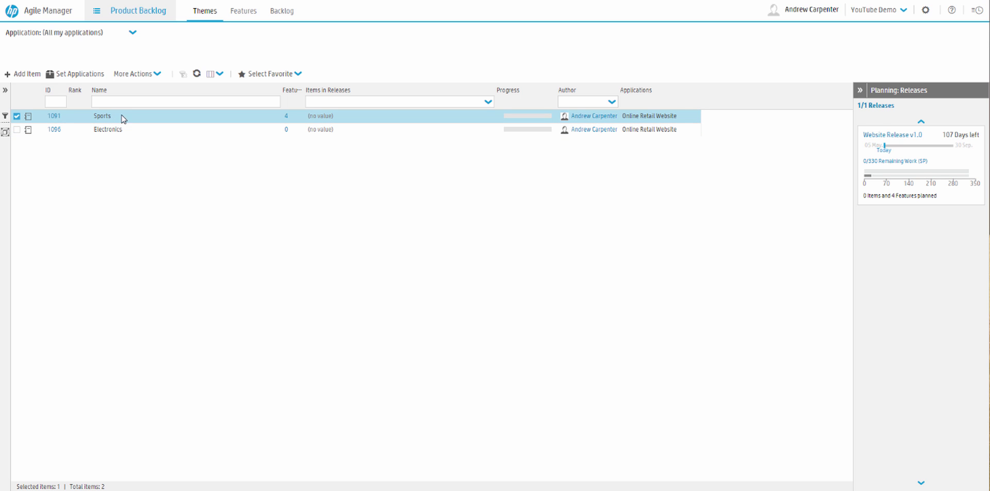
{"action": "left_click", "coordinate": [123, 131]}
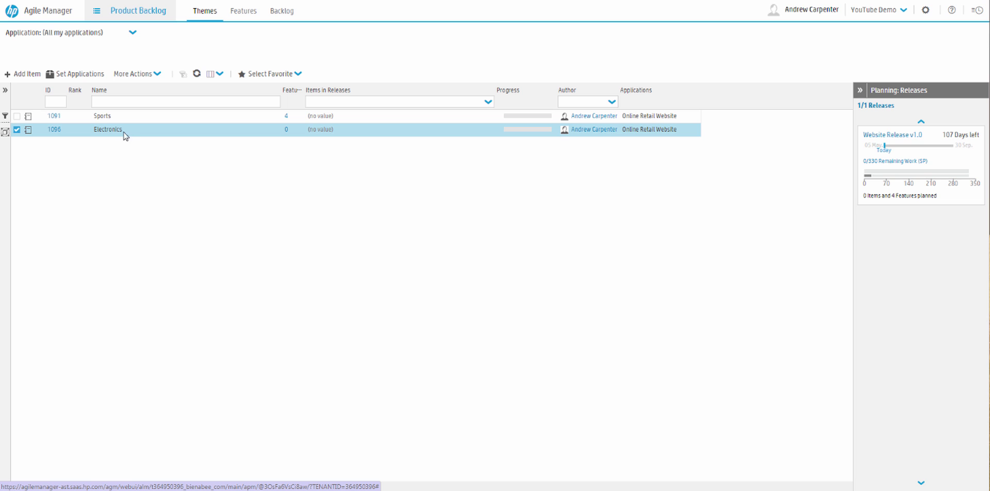
{"action": "left_click", "coordinate": [75, 35]}
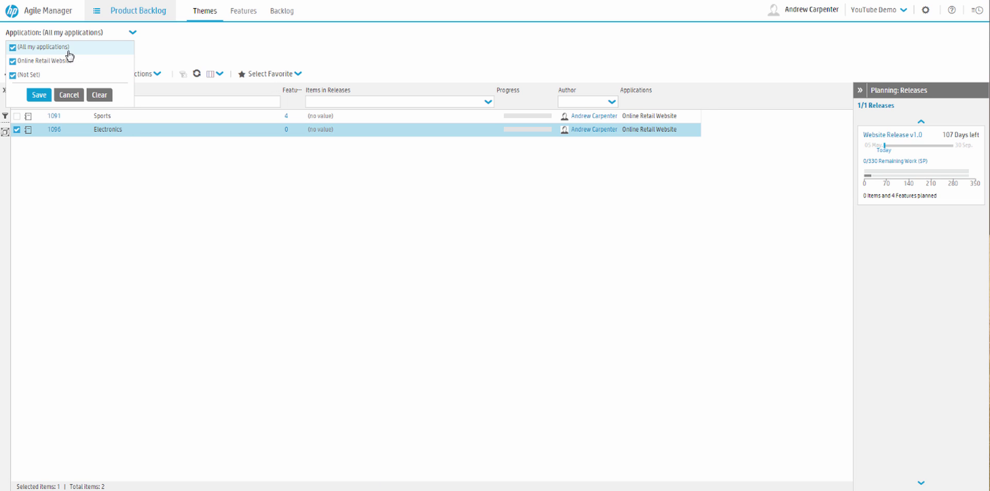
{"action": "left_click", "coordinate": [123, 144]}
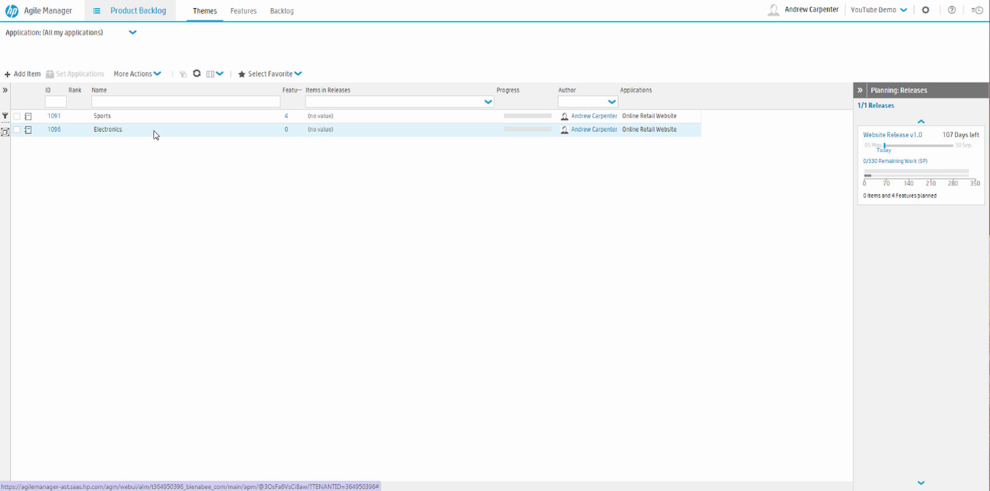
{"action": "left_click", "coordinate": [241, 12]}
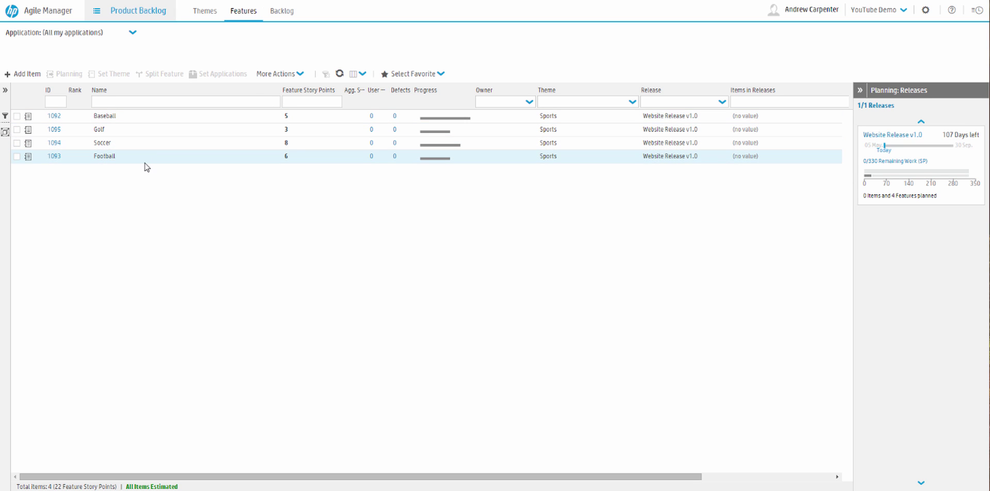
Start a new user story in the product backlog named "Baseball Bats database" and assign it to the Online Retail Website application
{"action": "left_click", "coordinate": [279, 19]}
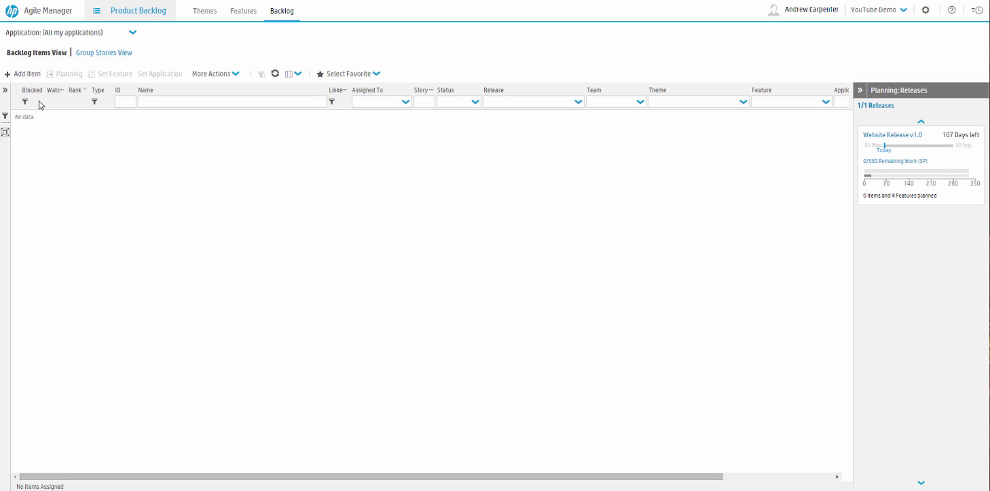
{"action": "left_click", "coordinate": [27, 74]}
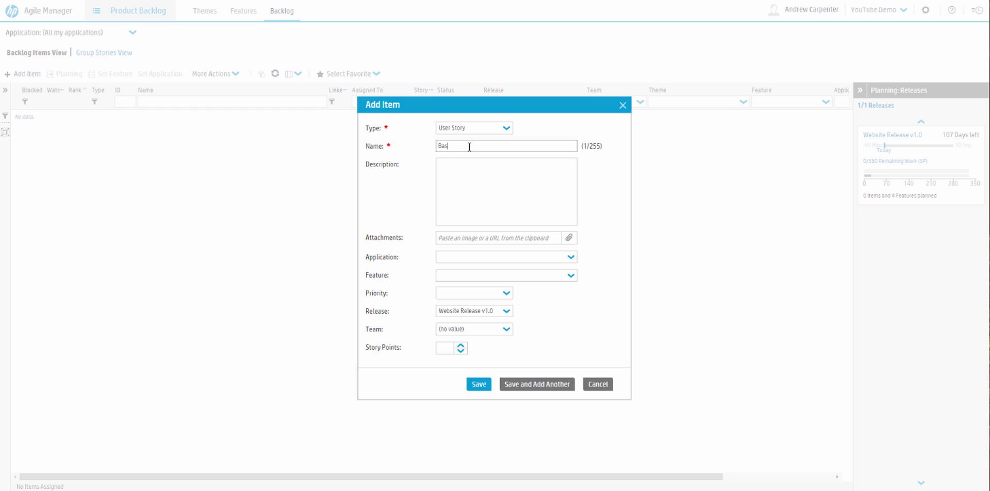
{"action": "type", "text": "Bats database"}
{"action": "left_click", "coordinate": [452, 192]}
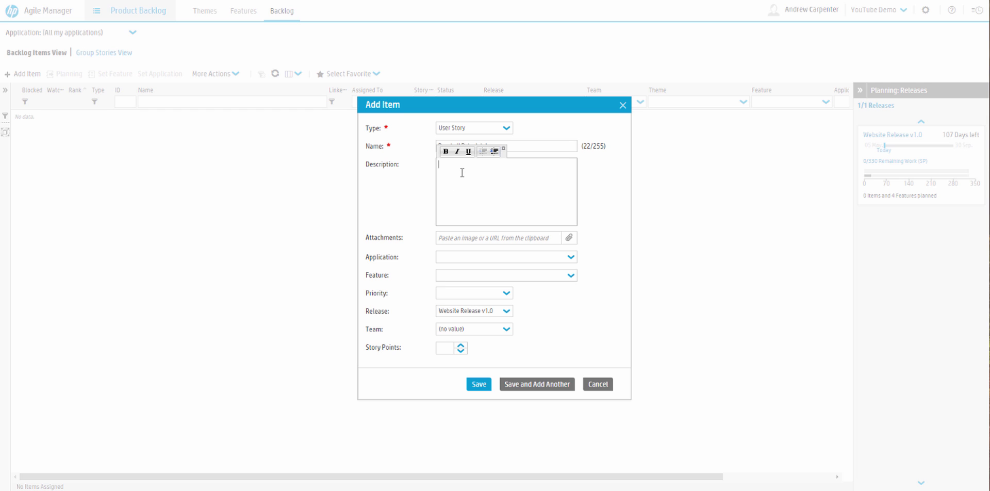
{"action": "left_click", "coordinate": [570, 257]}
{"action": "left_click", "coordinate": [492, 281]}
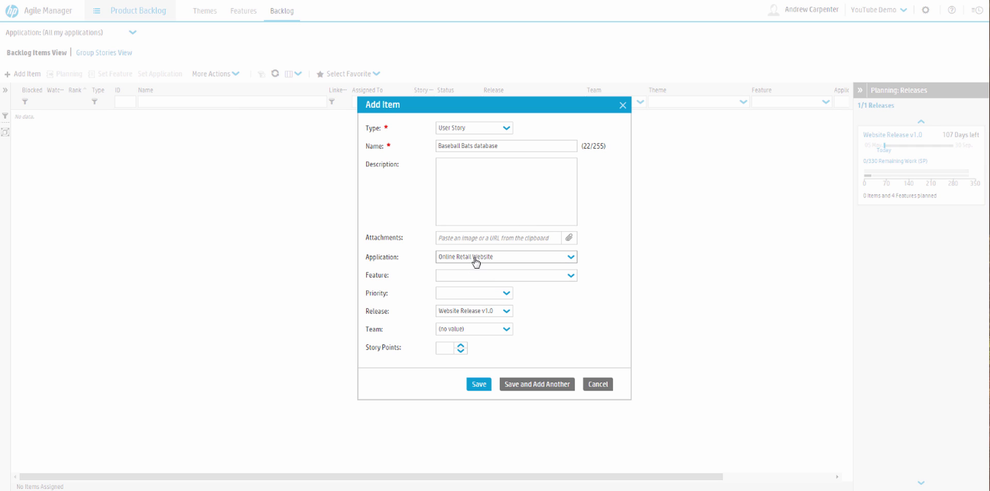
Link the new user story to the Baseball feature under Sports, with priority 2-Medium and release Website Release v1.0
{"action": "left_click", "coordinate": [568, 276]}
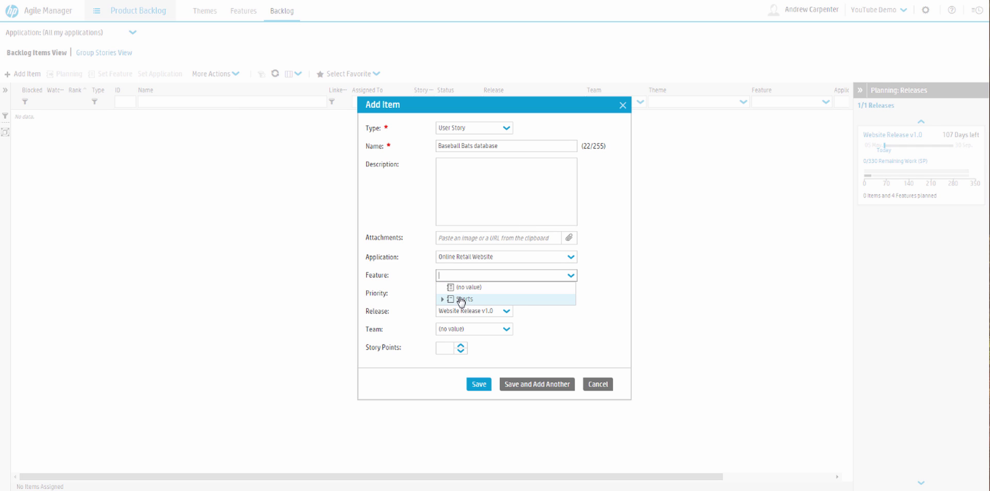
{"action": "left_click", "coordinate": [441, 300]}
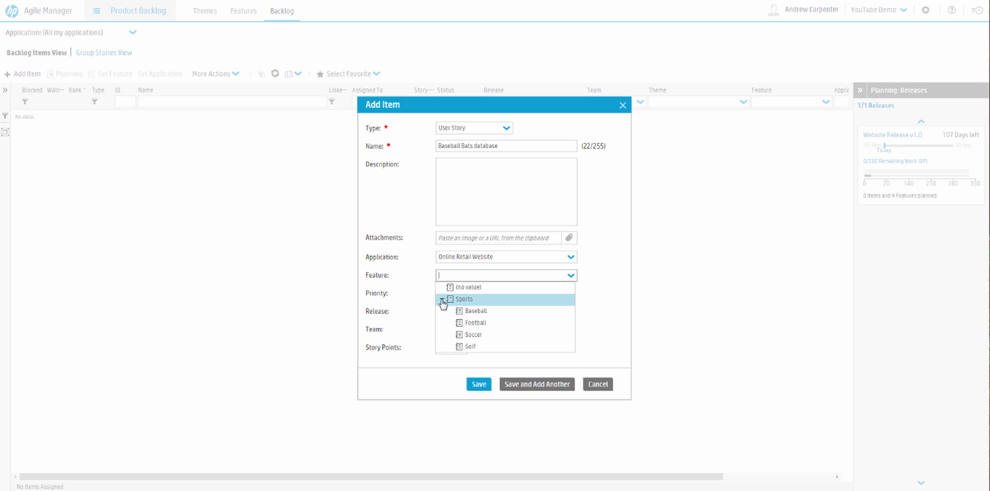
{"action": "left_click", "coordinate": [477, 311]}
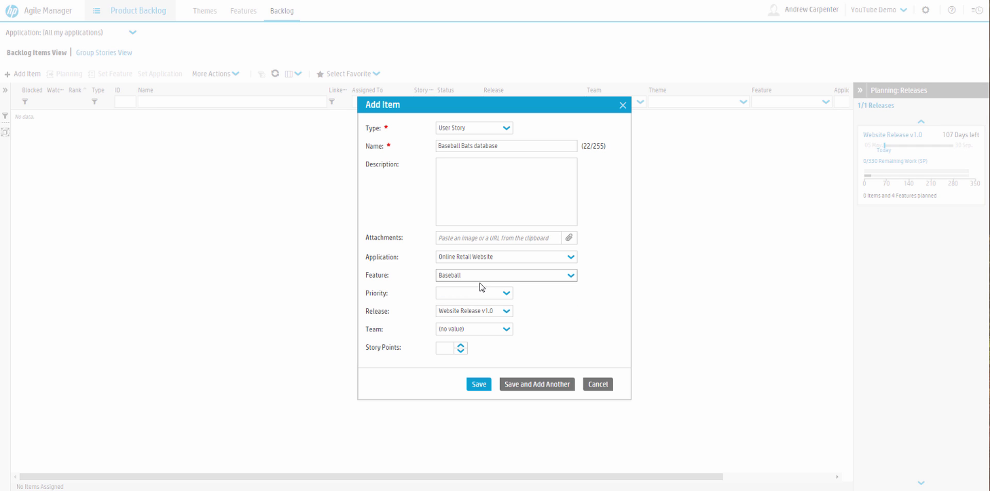
{"action": "left_click", "coordinate": [507, 292]}
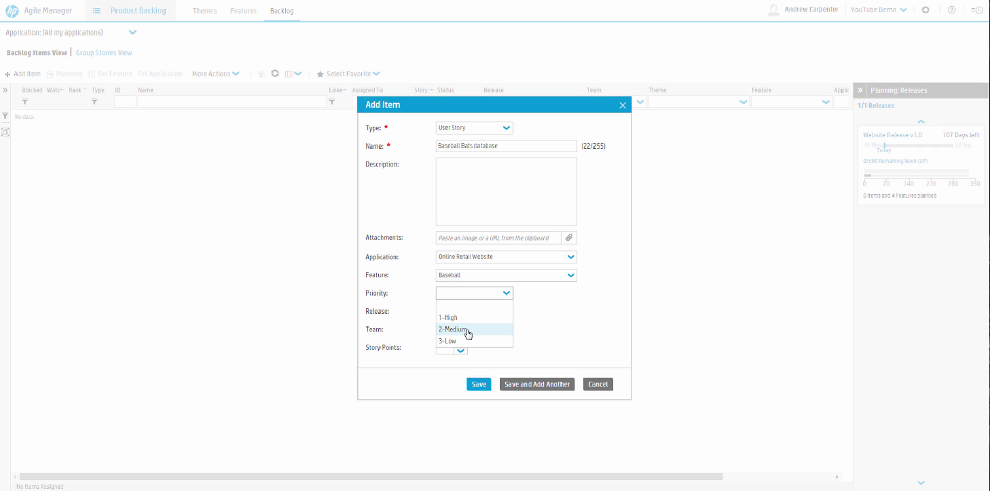
{"action": "left_click", "coordinate": [468, 330]}
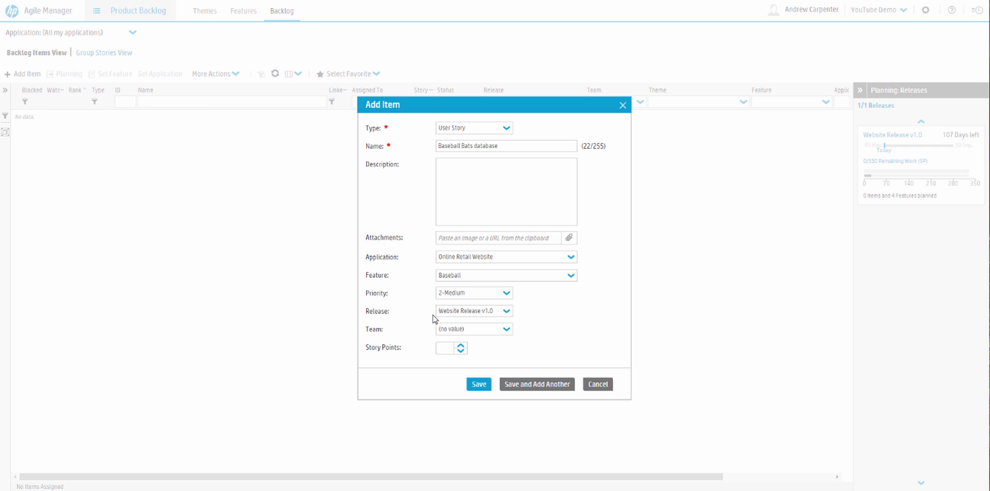
{"action": "left_click", "coordinate": [505, 311]}
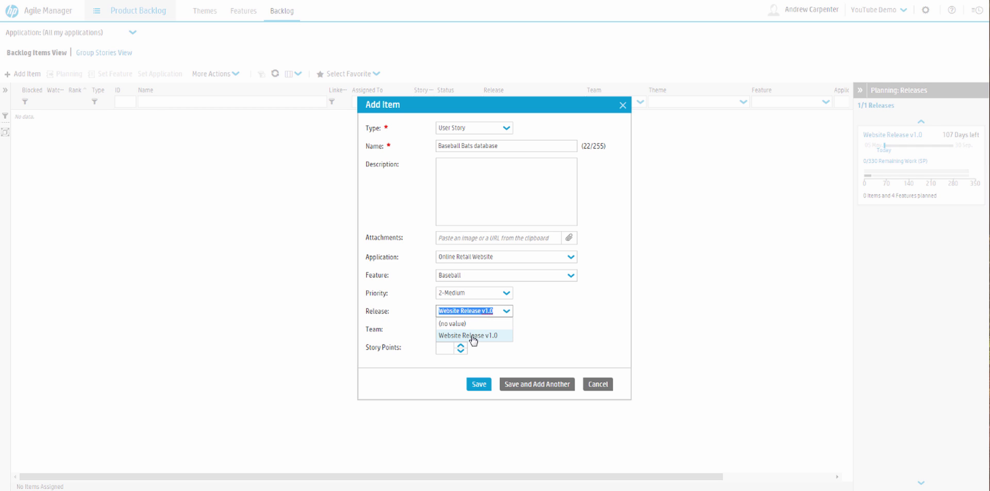
{"action": "left_click", "coordinate": [473, 335]}
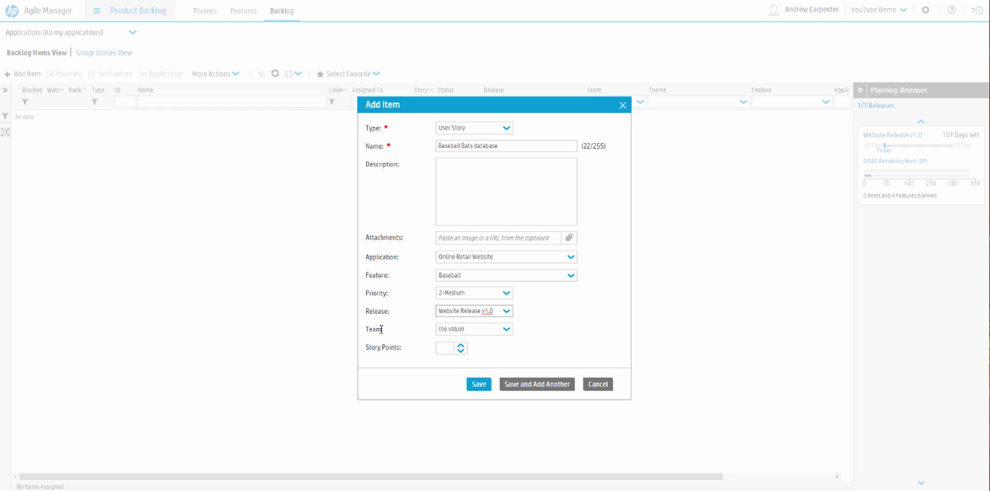
Assign the user story to Team Orange, set it to 2 story points, and save it
{"action": "left_click", "coordinate": [508, 330]}
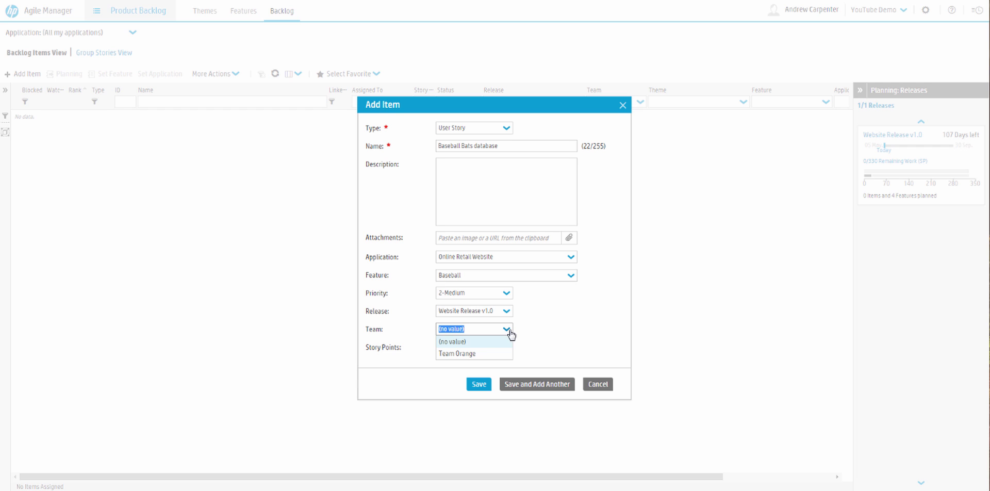
{"action": "left_click", "coordinate": [476, 354]}
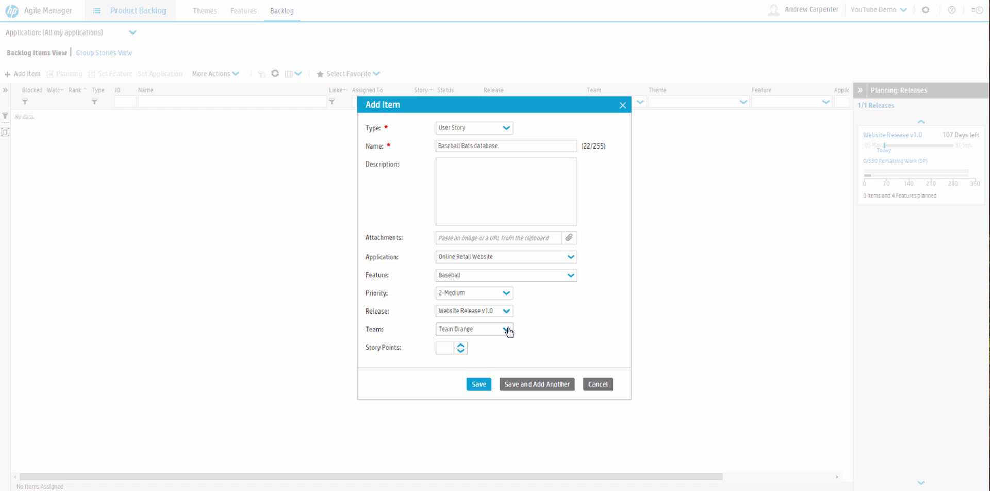
{"action": "left_click", "coordinate": [507, 331]}
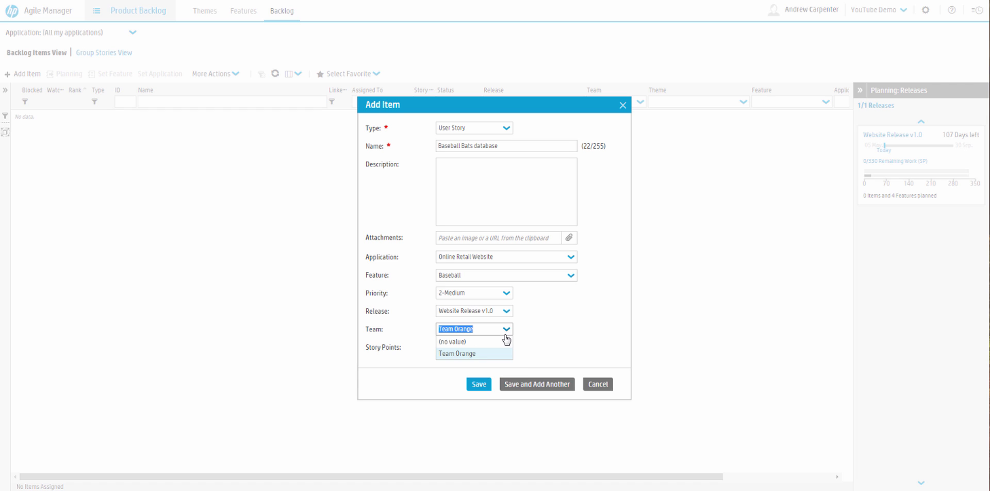
{"action": "left_click", "coordinate": [474, 354]}
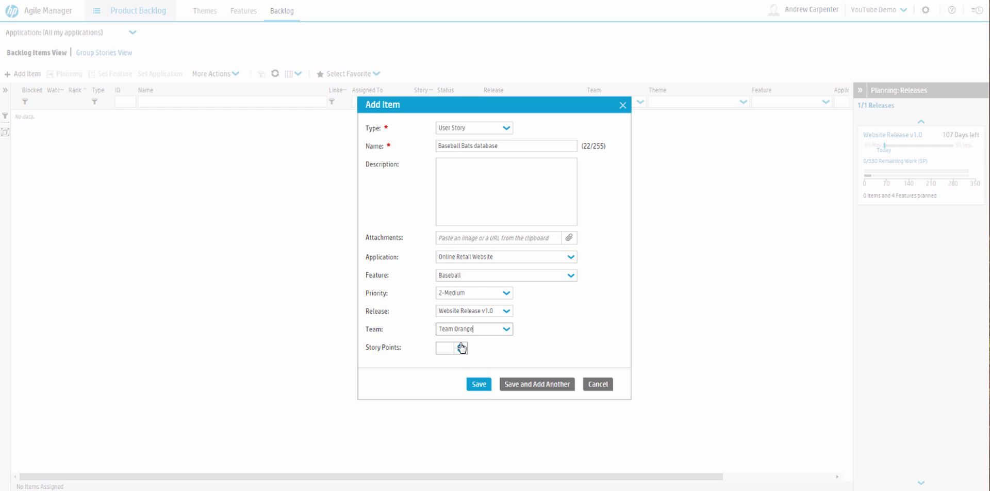
{"action": "left_click", "coordinate": [460, 345]}
{"action": "left_click", "coordinate": [461, 345]}
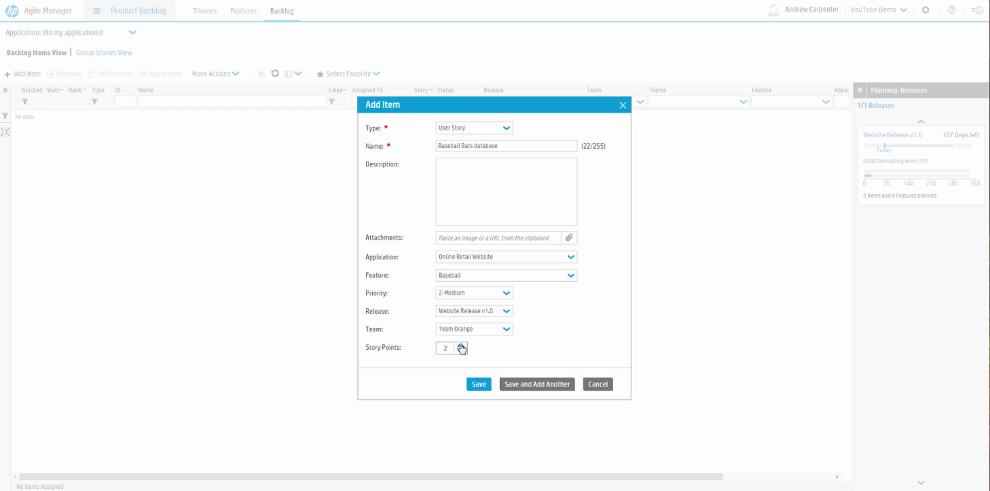
{"action": "left_click", "coordinate": [480, 384]}
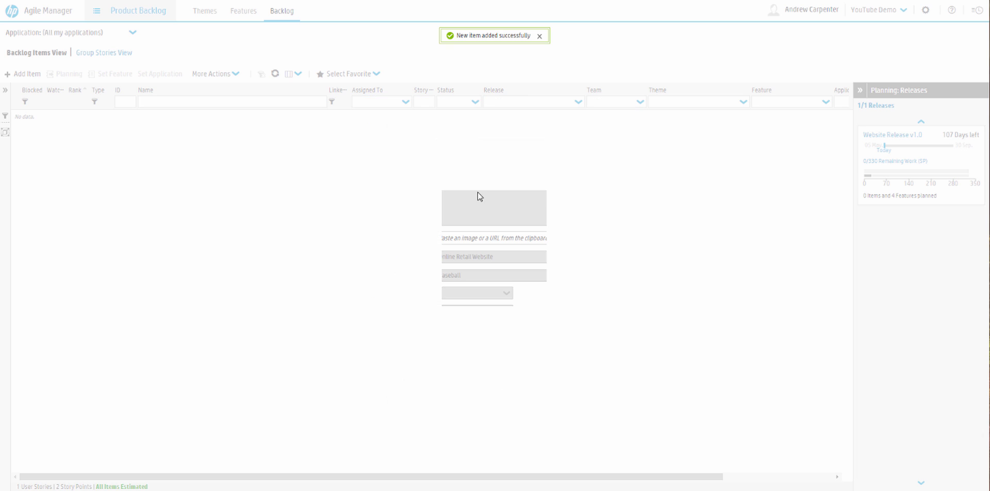
Deselect the Soccer Balls story and filter the backlog to the items of Team Orange - Website Release v1.0
{"action": "mouse_move", "coordinate": [878, 179]}
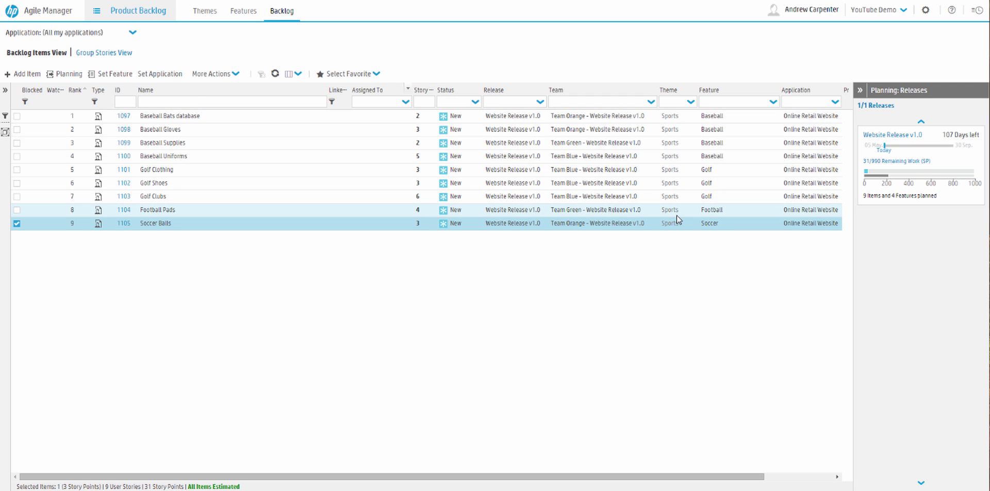
{"action": "mouse_move", "coordinate": [910, 175]}
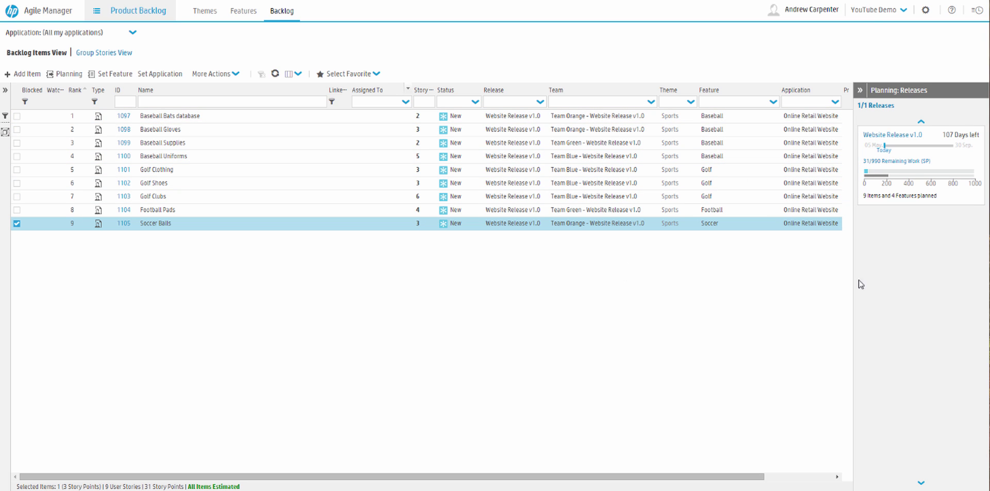
{"action": "left_click", "coordinate": [793, 299]}
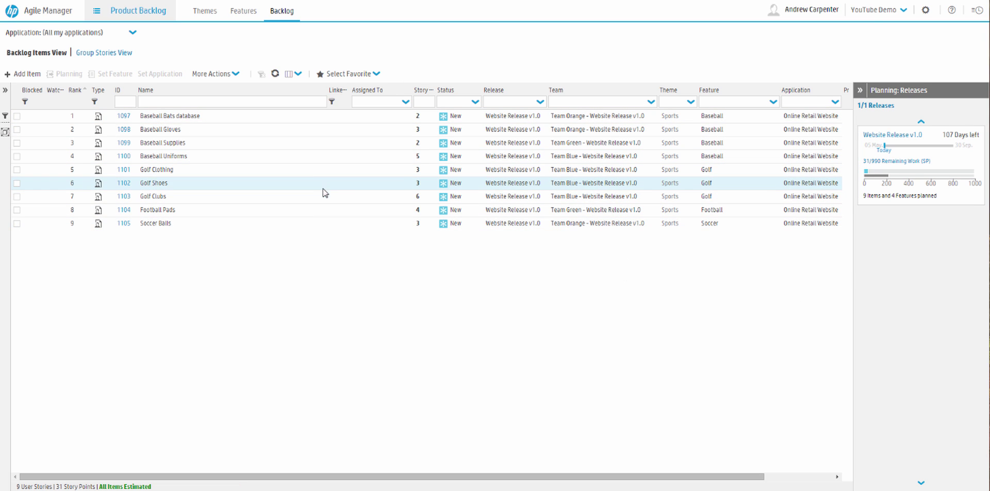
{"action": "left_click", "coordinate": [124, 13]}
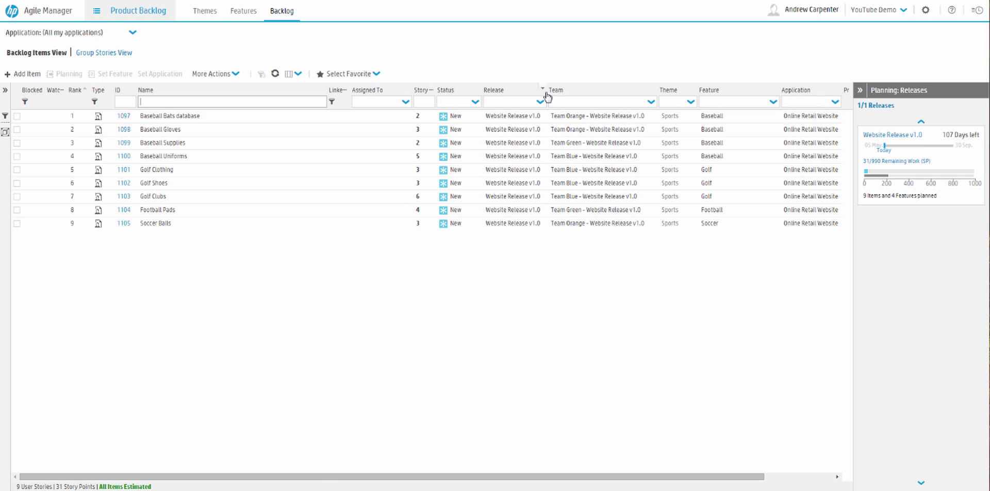
{"action": "left_click", "coordinate": [651, 102]}
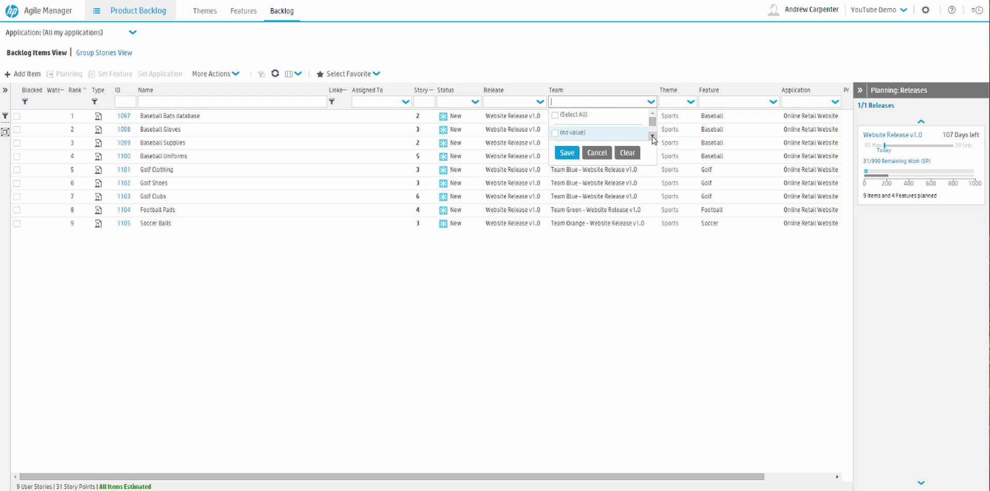
{"action": "left_click", "coordinate": [652, 135]}
{"action": "left_click", "coordinate": [555, 133]}
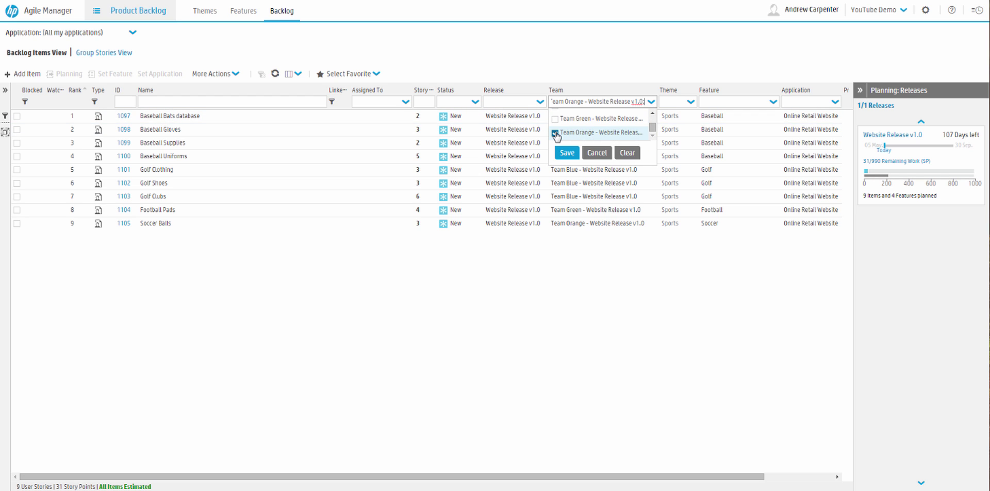
{"action": "left_click", "coordinate": [567, 153]}
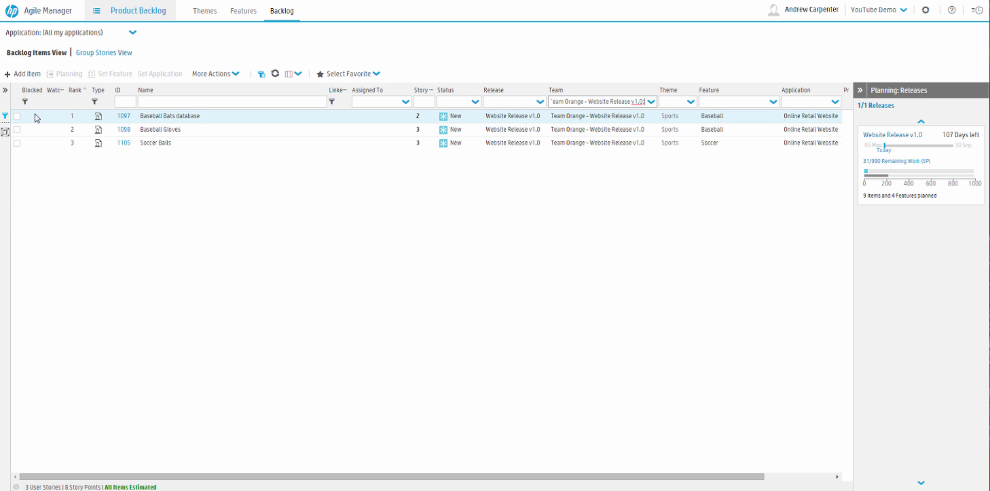
Show the backlog's filter and grouping options, and group the filtered user stories by Feature
{"action": "left_click", "coordinate": [5, 118]}
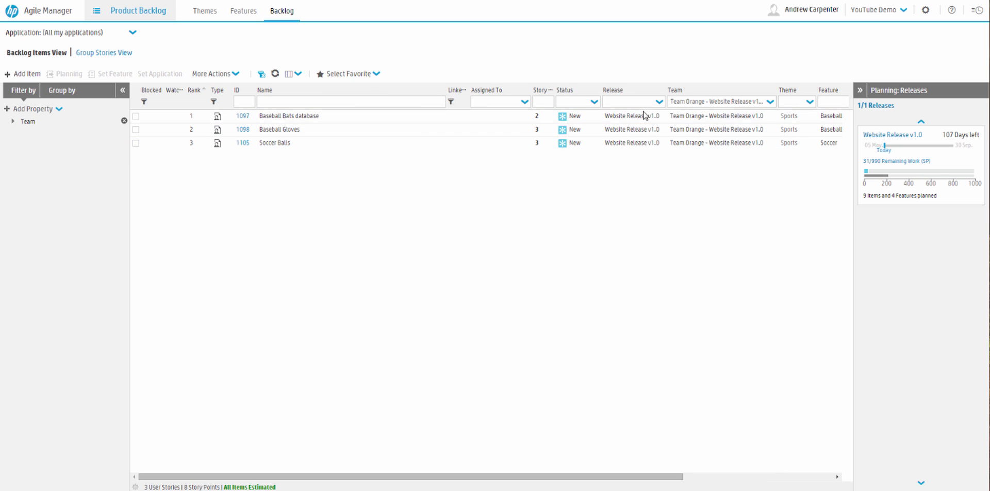
{"action": "left_click", "coordinate": [61, 92]}
{"action": "left_click", "coordinate": [122, 90]}
{"action": "left_click", "coordinate": [5, 96]}
{"action": "left_click", "coordinate": [32, 108]}
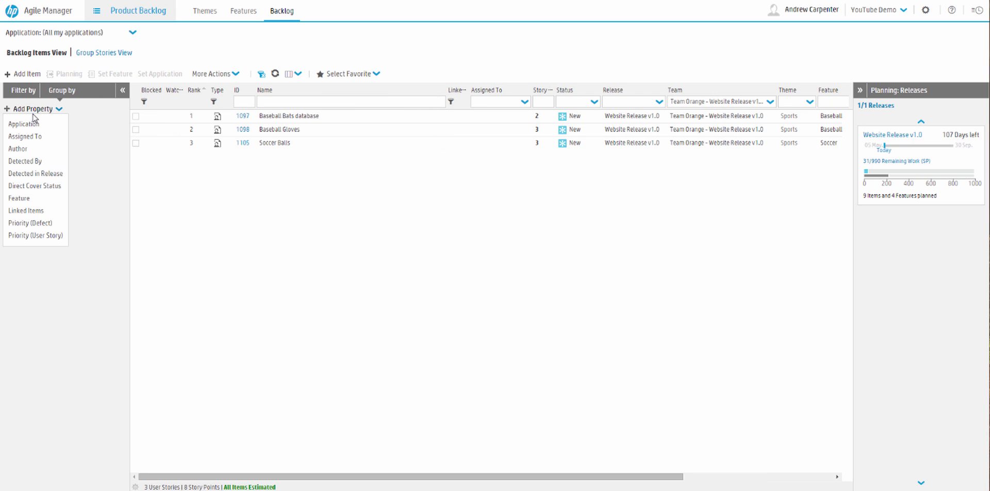
{"action": "left_click", "coordinate": [24, 199]}
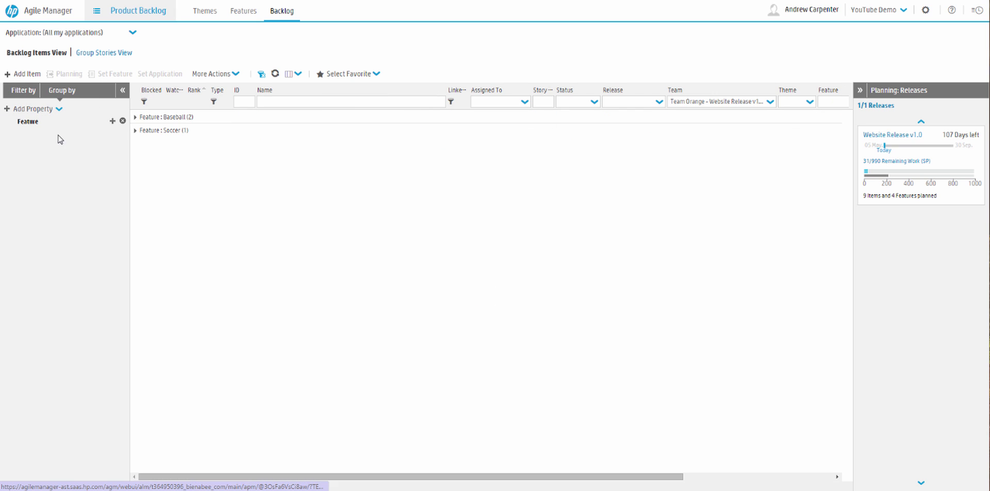
View the backlog as group stories, return to the backlog items view, and remove the Feature grouping
{"action": "left_click", "coordinate": [107, 55]}
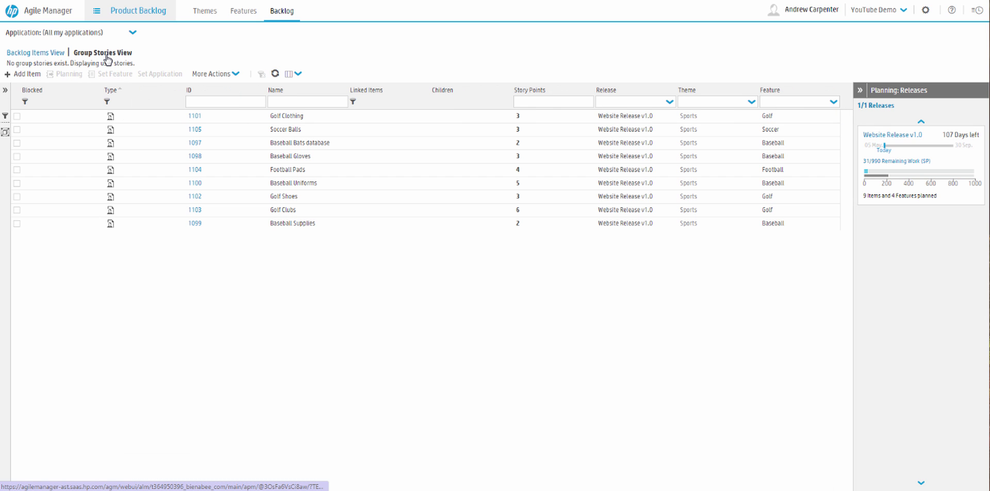
{"action": "left_click", "coordinate": [35, 53]}
{"action": "left_click", "coordinate": [123, 122]}
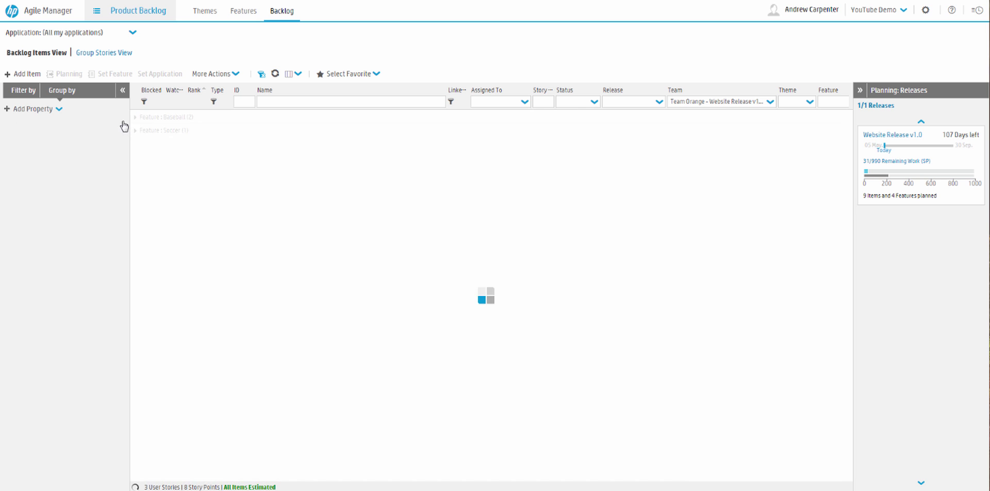
{"action": "left_click", "coordinate": [123, 92]}
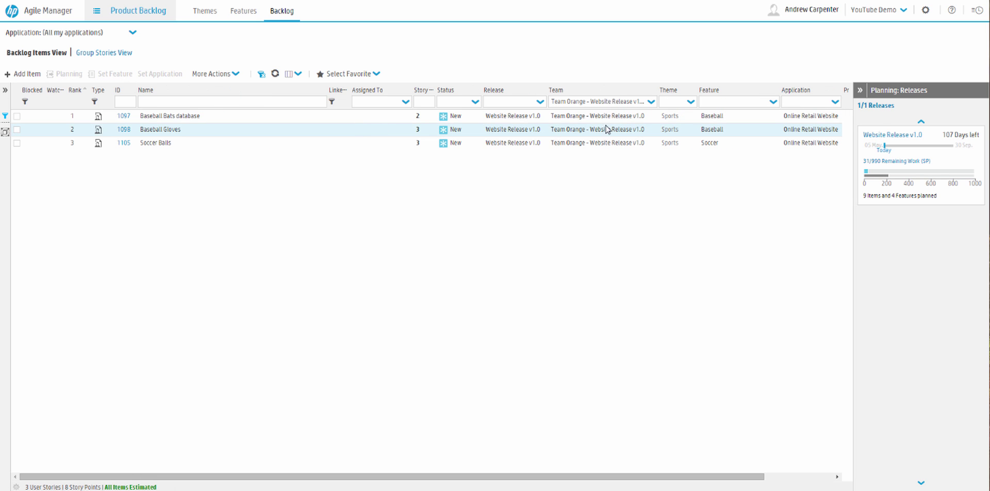
Remove the Team Orange filter to list the user stories of all teams
{"action": "left_click", "coordinate": [650, 102]}
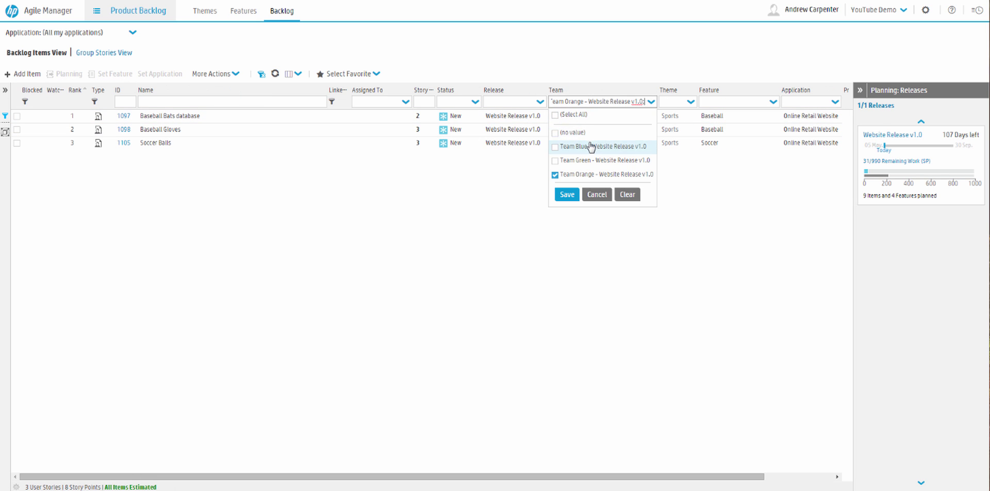
{"action": "left_click", "coordinate": [576, 115]}
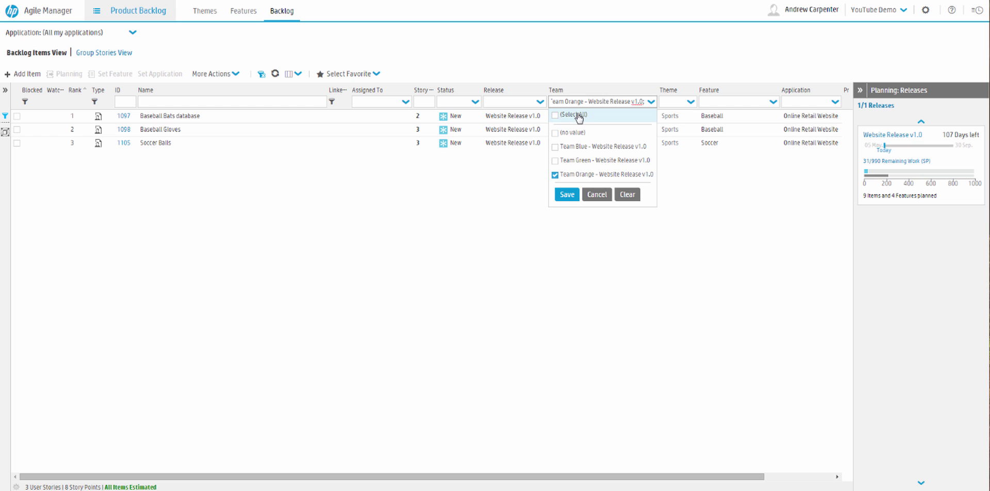
{"action": "left_click", "coordinate": [566, 194]}
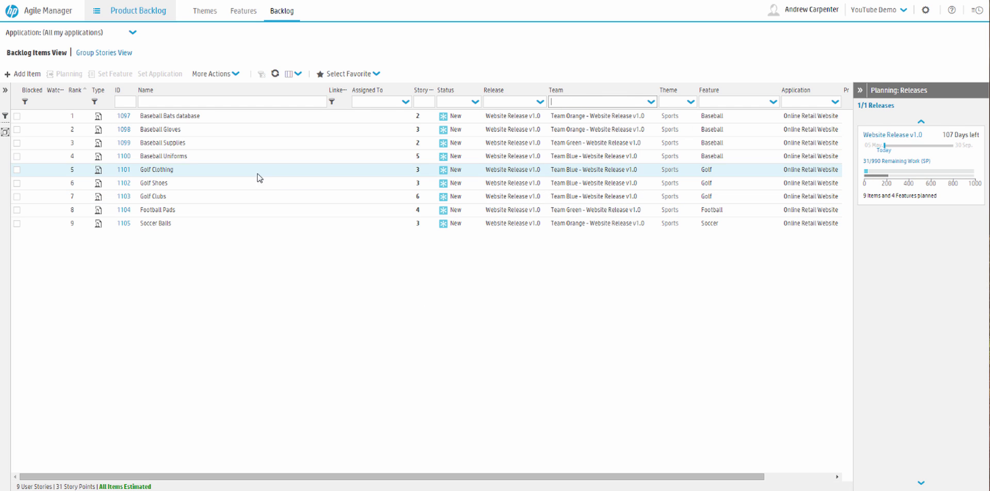
Return to the list of themes and select the Sports theme
{"action": "left_click", "coordinate": [239, 16]}
{"action": "left_click", "coordinate": [199, 13]}
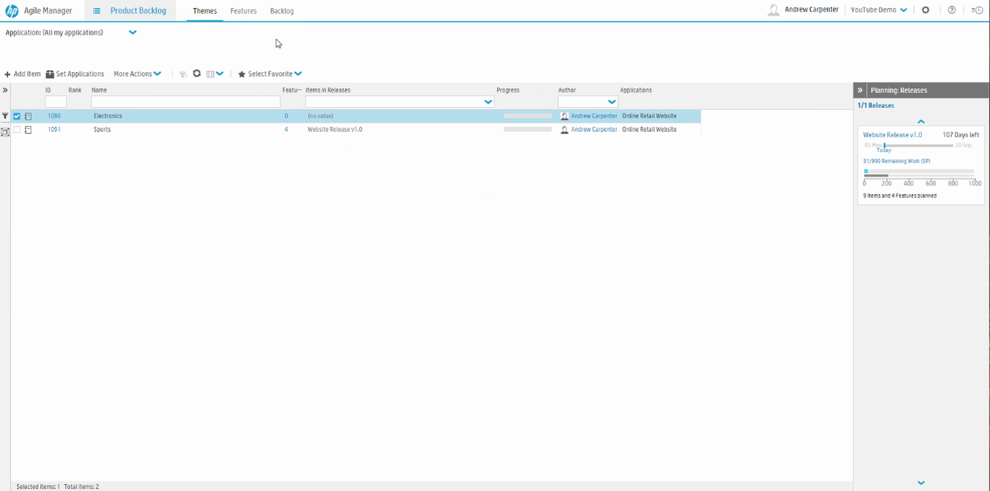
{"action": "left_click", "coordinate": [179, 132]}
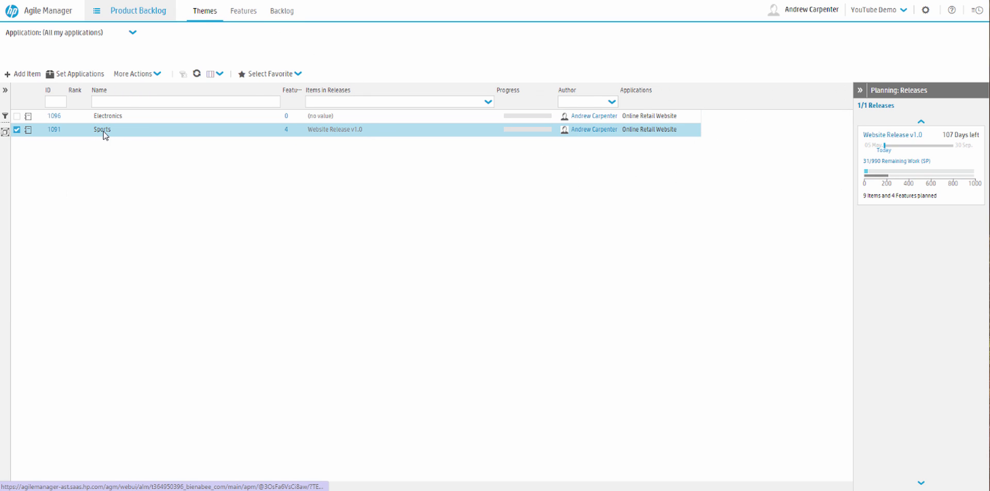
Show the application filter's options without changing them, and compare the list of themes with the list of features
{"action": "left_click", "coordinate": [82, 38]}
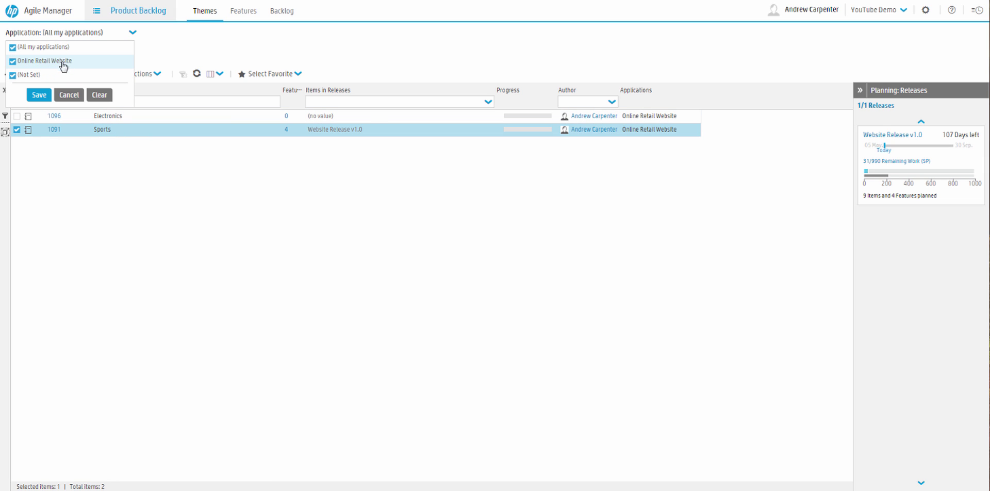
{"action": "left_click", "coordinate": [120, 156]}
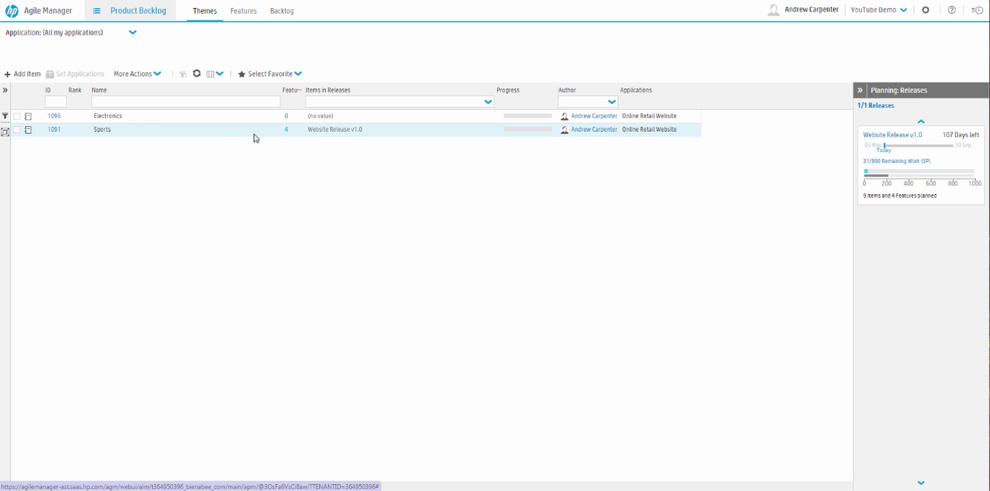
{"action": "left_click", "coordinate": [246, 11]}
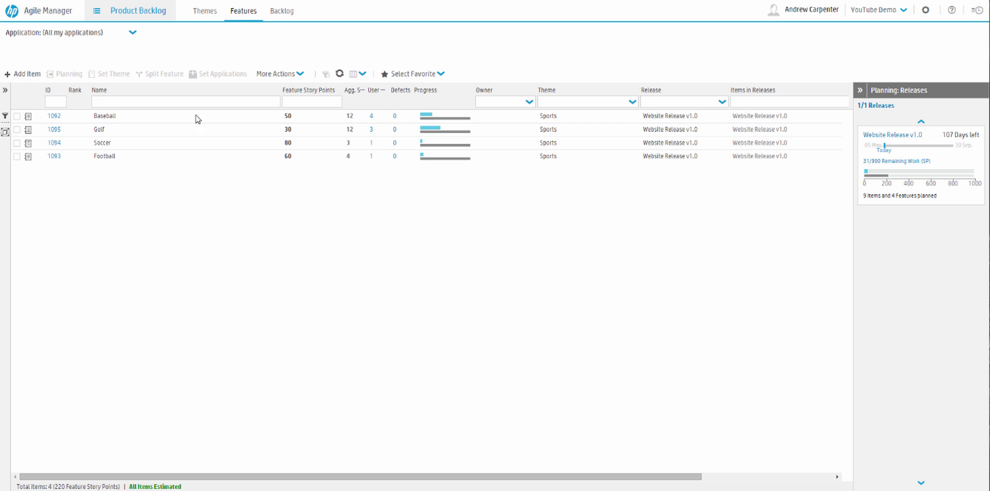
{"action": "left_click", "coordinate": [205, 14]}
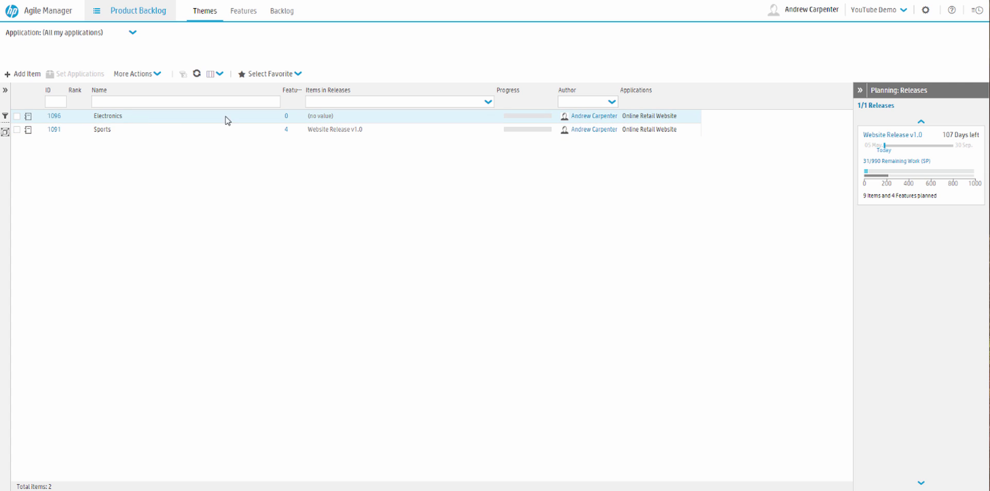
{"action": "left_click", "coordinate": [243, 12]}
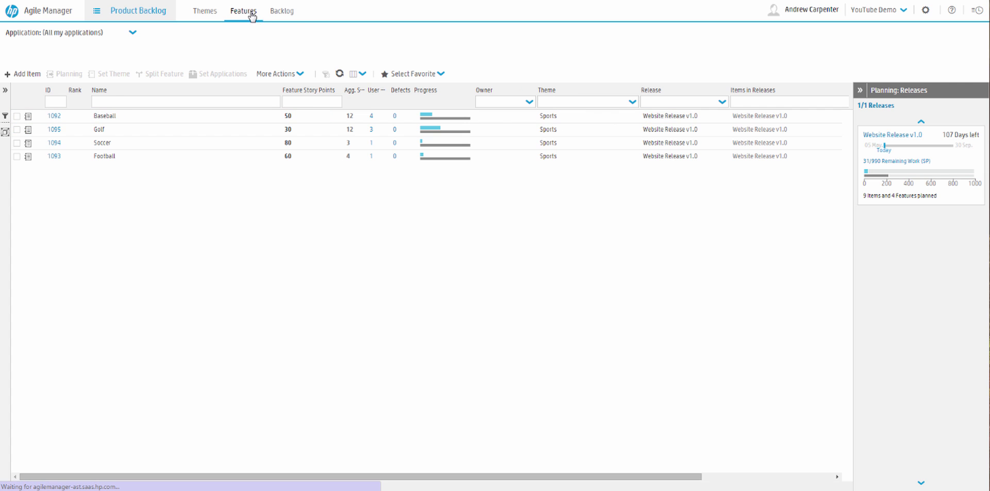
{"action": "left_click", "coordinate": [210, 12]}
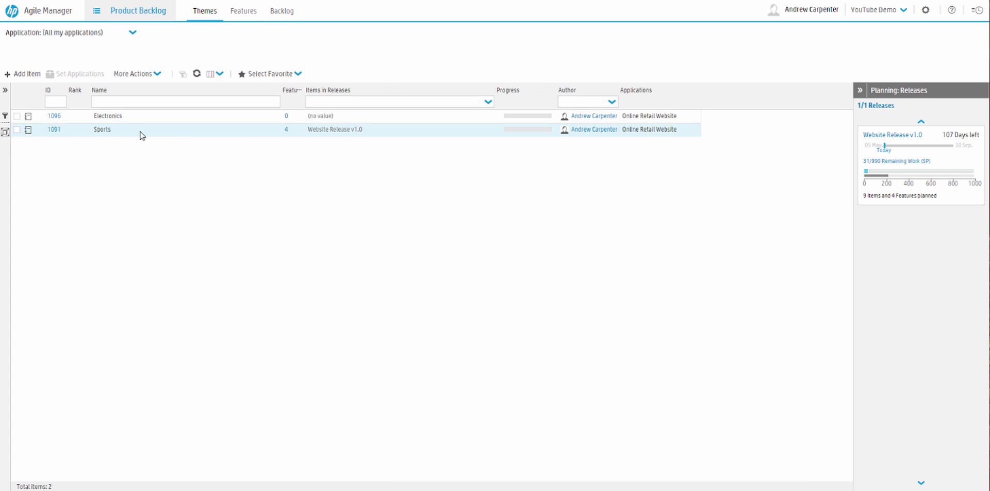
{"action": "left_click", "coordinate": [246, 13]}
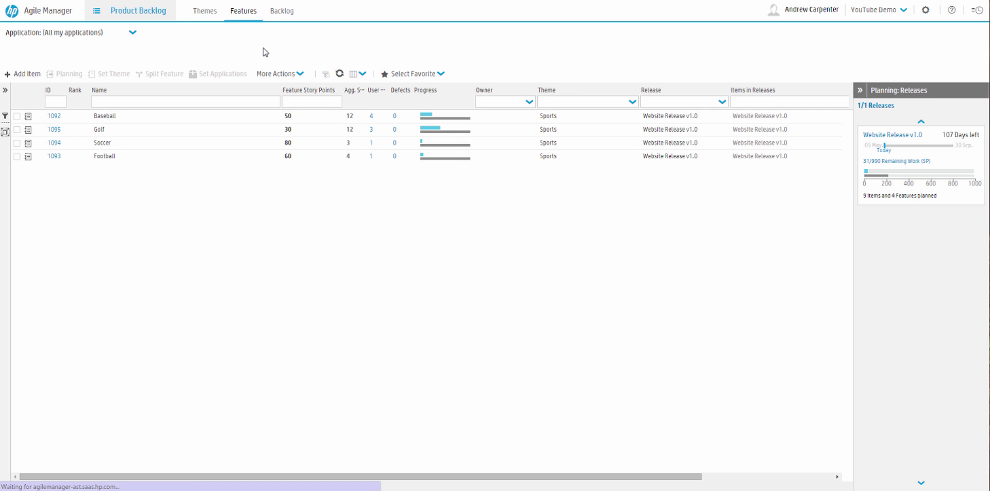
Return to the backlog and show the item types available for a new item, without adding one
{"action": "left_click", "coordinate": [283, 16]}
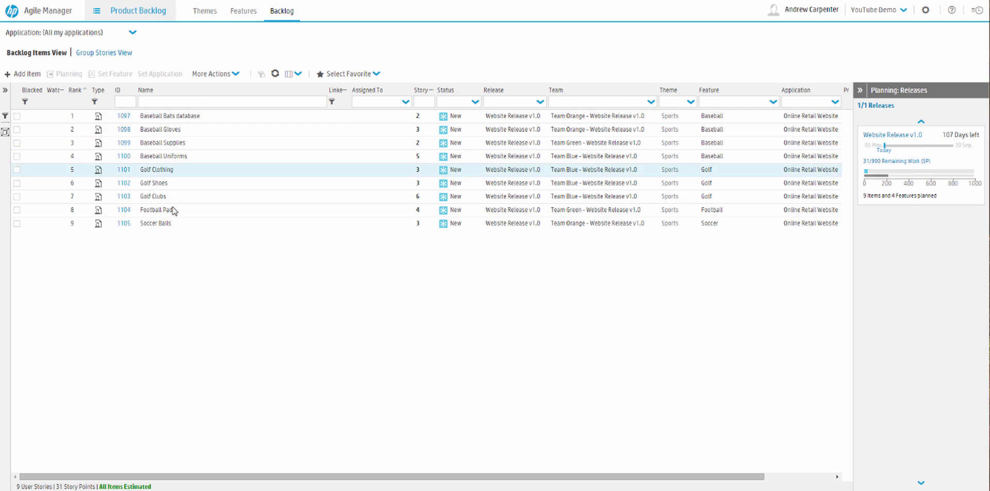
{"action": "left_click", "coordinate": [23, 75]}
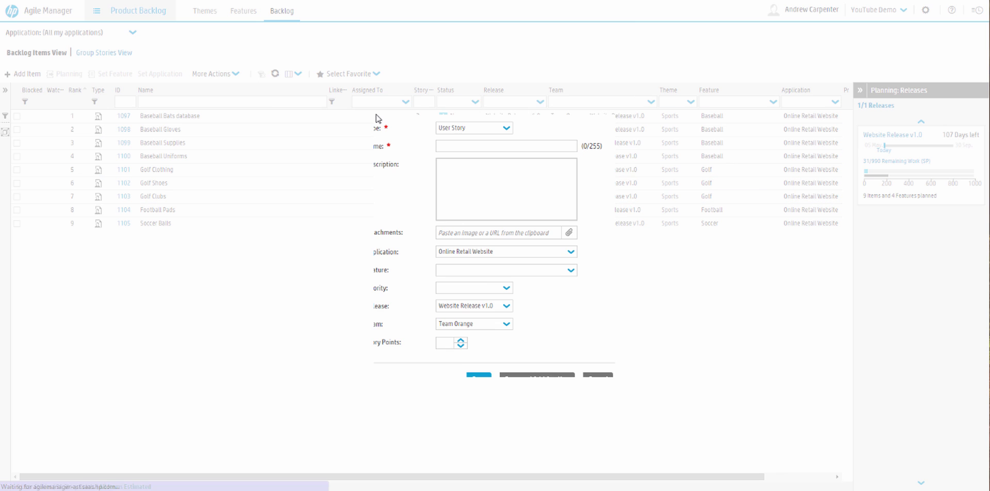
{"action": "left_click", "coordinate": [503, 129]}
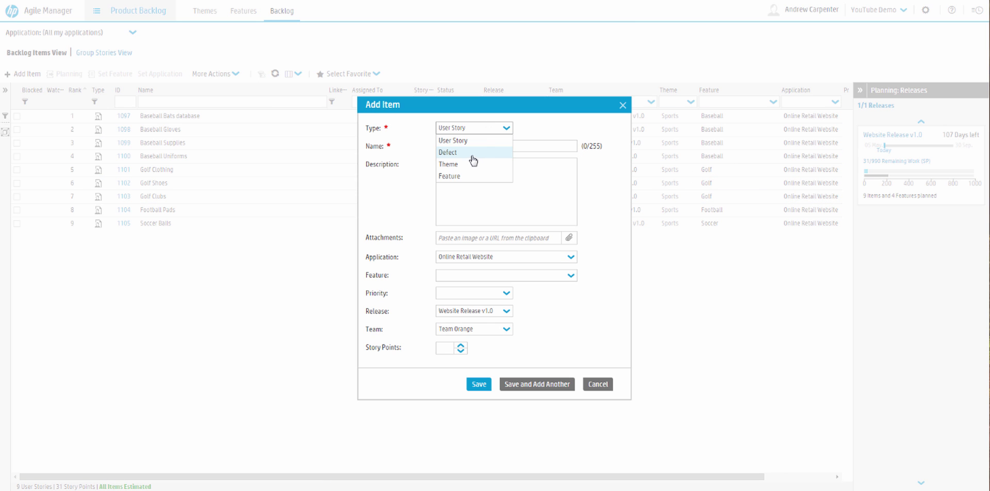
{"action": "left_click", "coordinate": [597, 384]}
Show the list of modules available besides Product Backlog, such as Release Management and Defect Management
{"action": "left_click", "coordinate": [145, 19]}
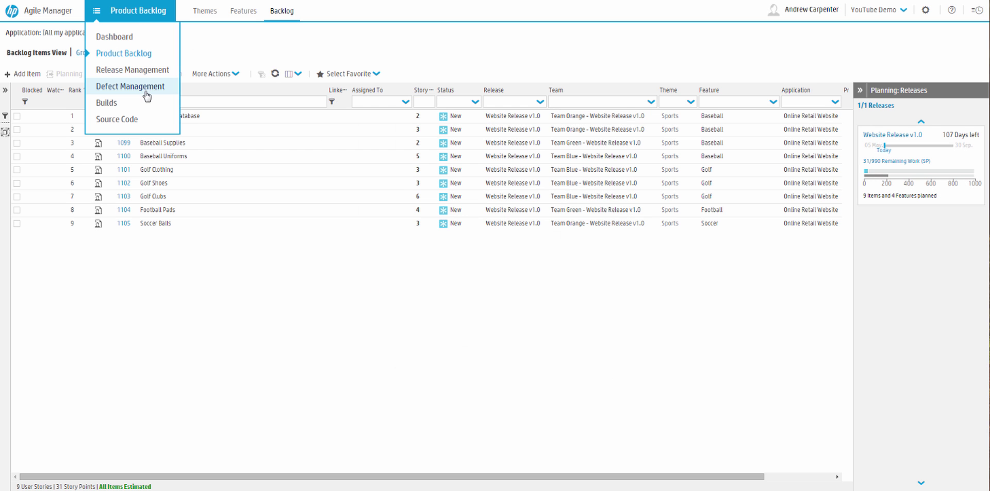
{"action": "left_click", "coordinate": [330, 43]}
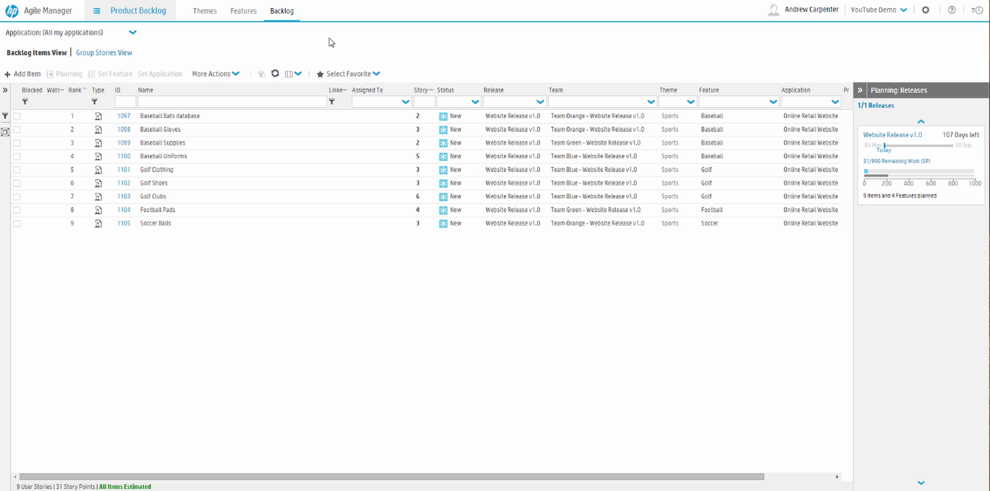
{"action": "left_click", "coordinate": [127, 11]}
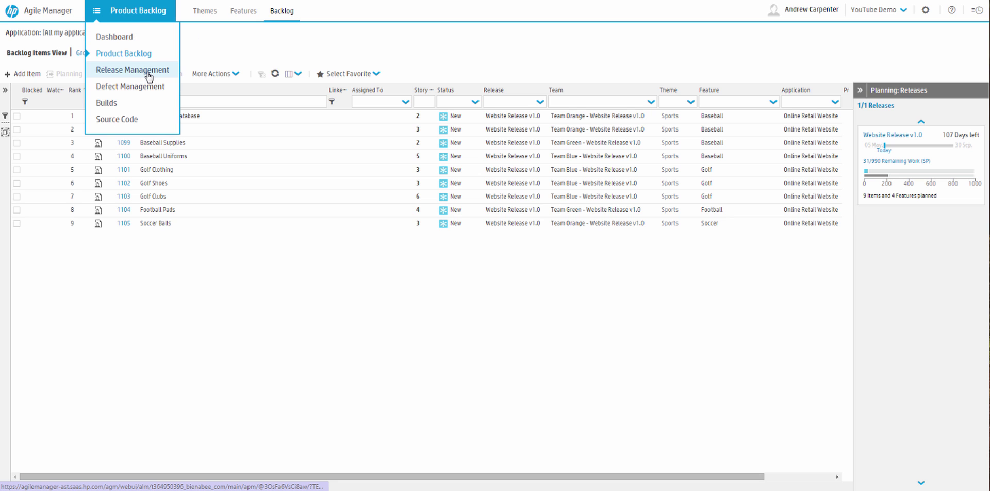